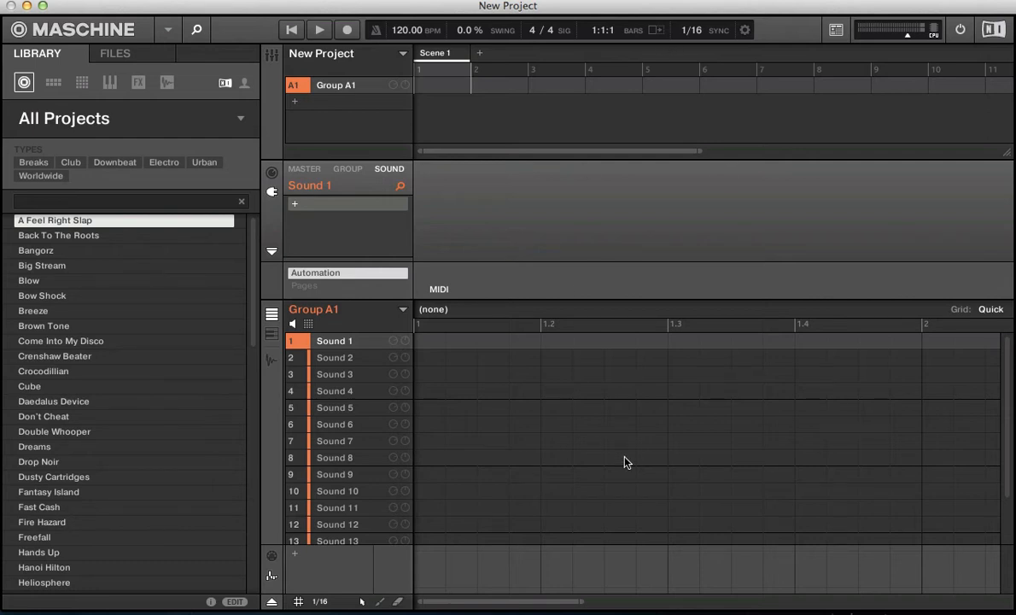
- Show more bars of the pattern grid and review the available sync interval options
drag(547, 598, 549, 604)
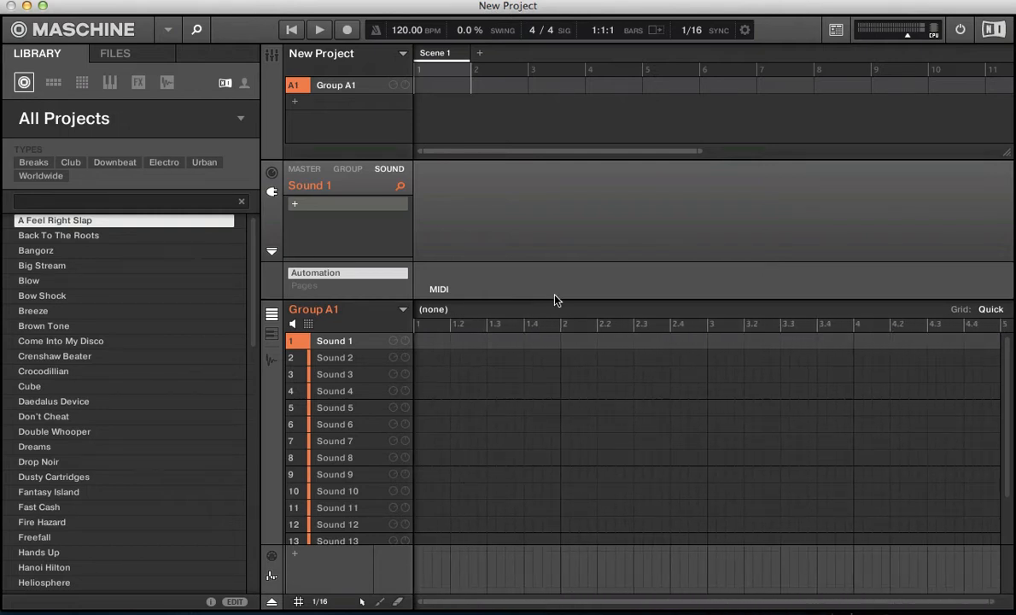
click(692, 34)
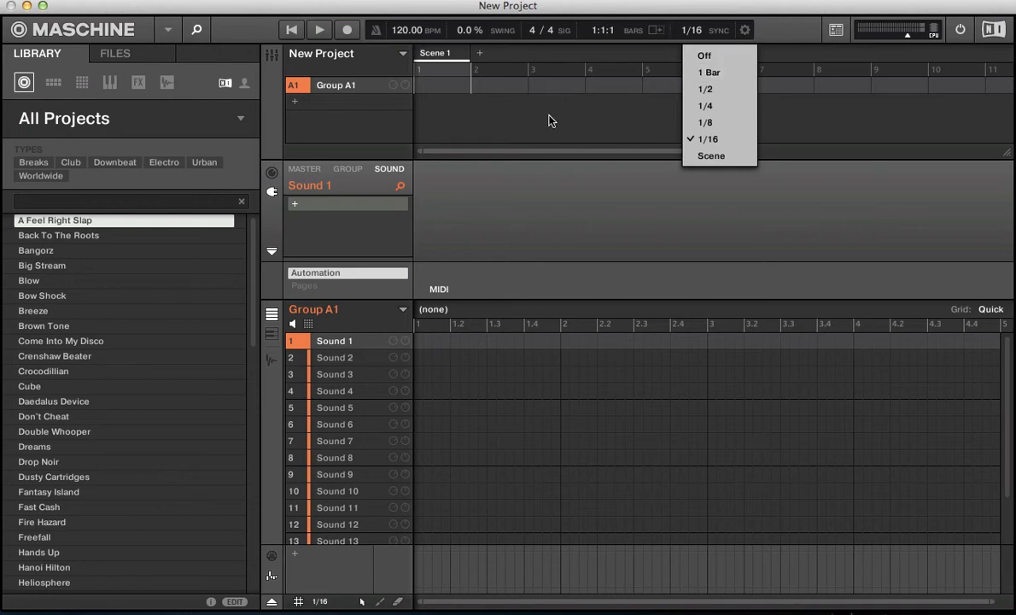
click(696, 30)
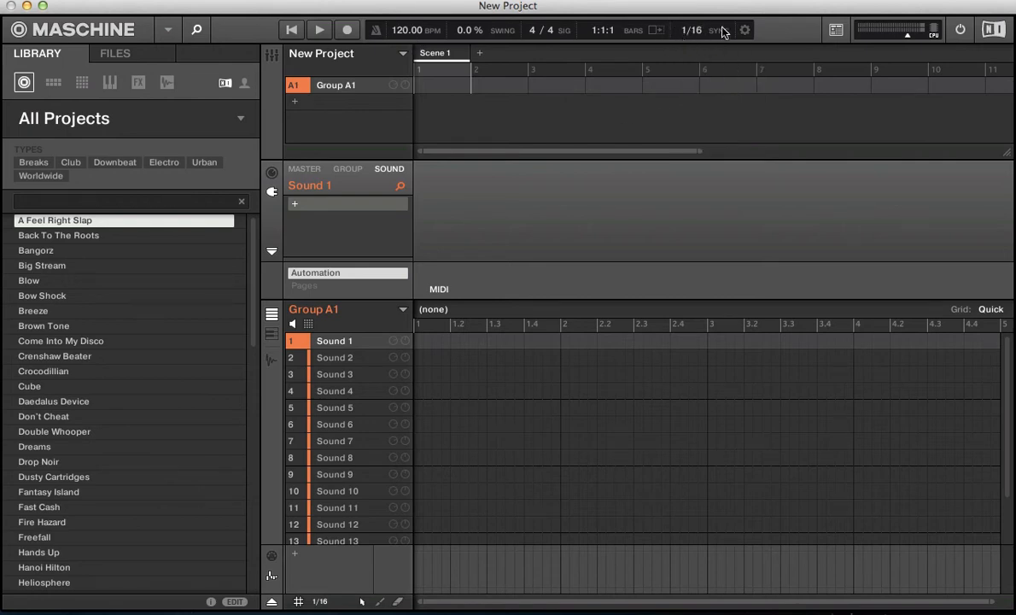
- Filter the project library to the Pulswerk collection and load the Mandel Eis project
click(28, 118)
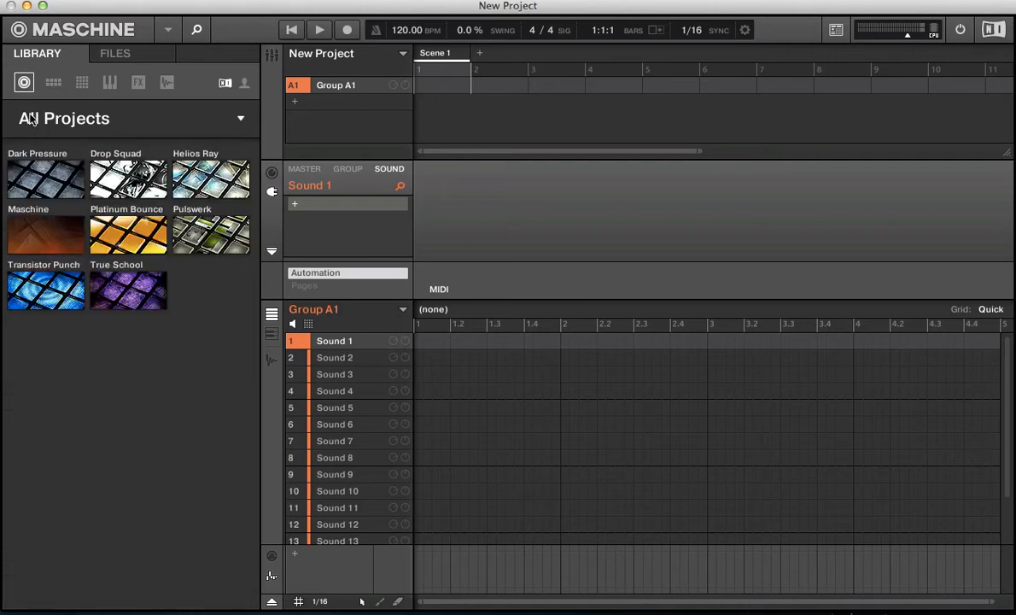
click(215, 214)
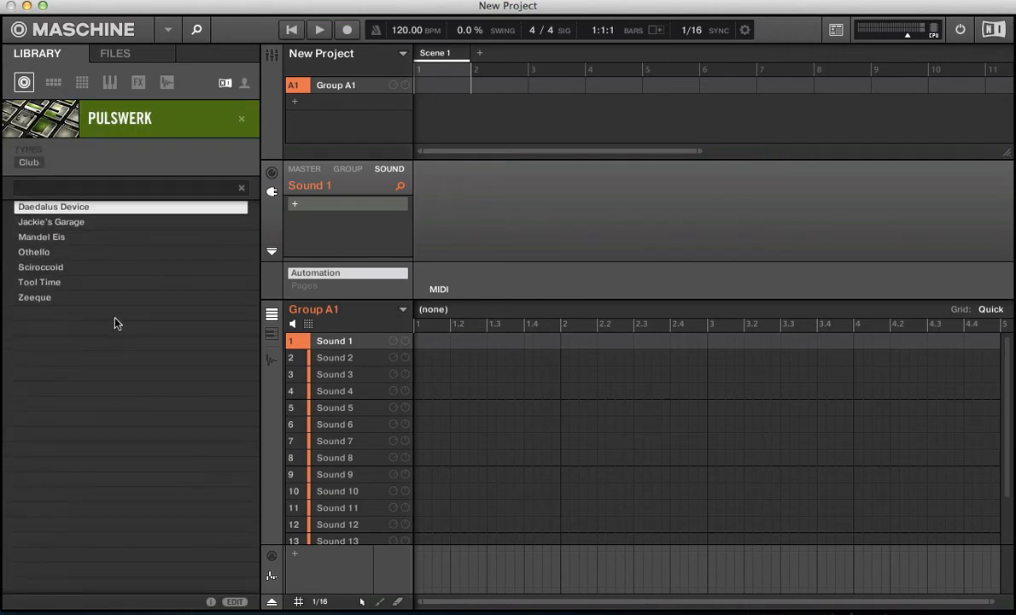
click(49, 239)
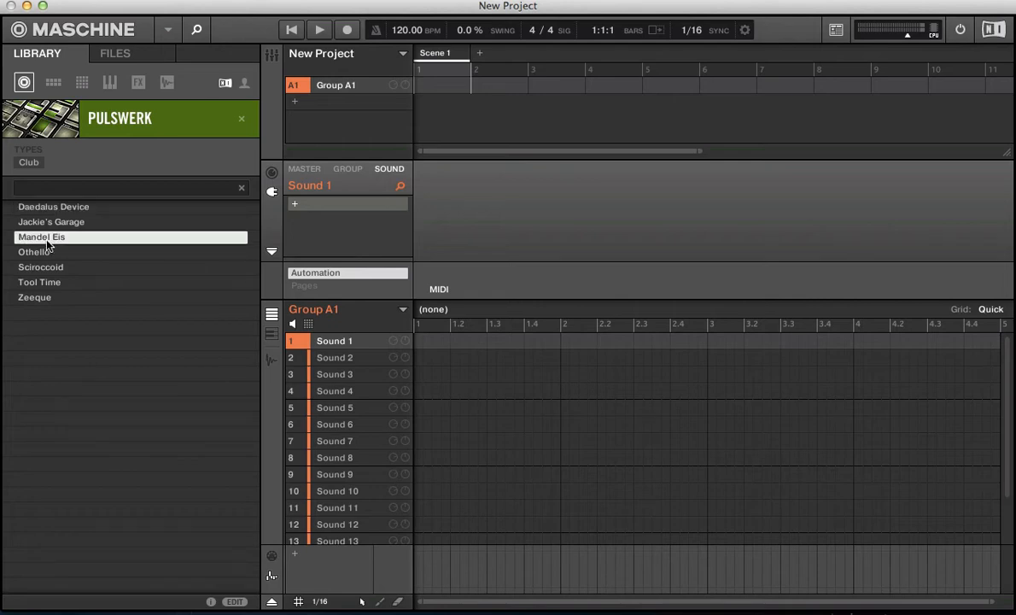
double_click(48, 244)
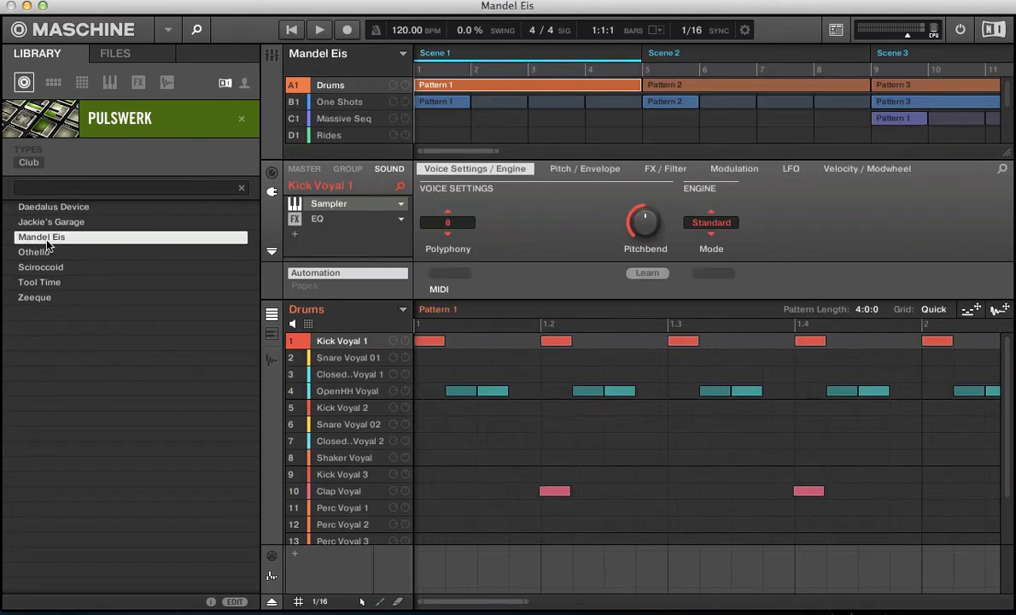
- Play the song, jumping the playhead to bar 9, bar 17 and further positions up to Scene 5 before stopping playback
key(space)
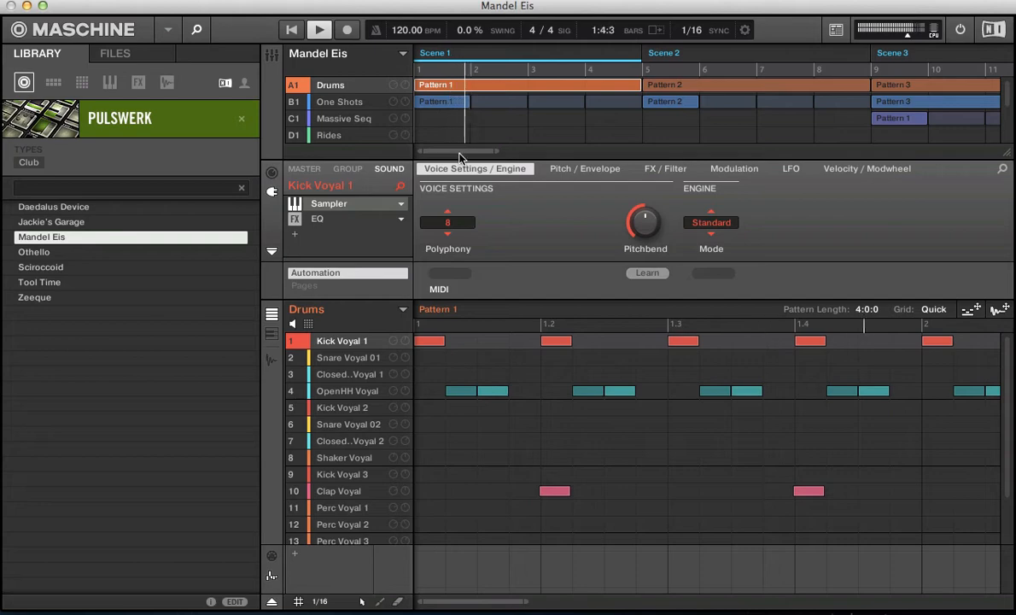
scroll(461, 155, down, 10)
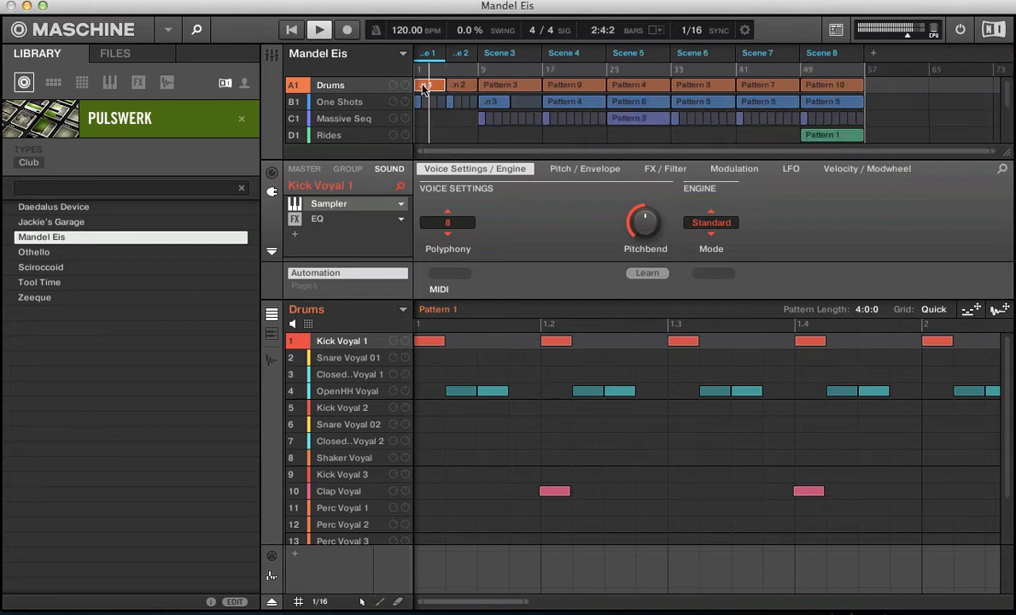
click(484, 71)
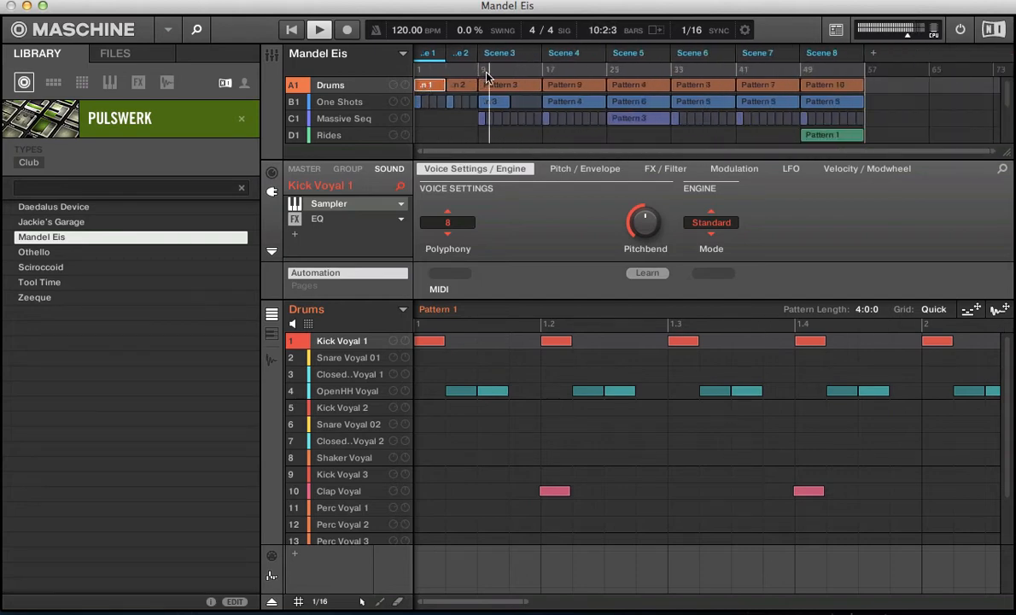
click(545, 75)
click(578, 74)
click(623, 74)
key(space)
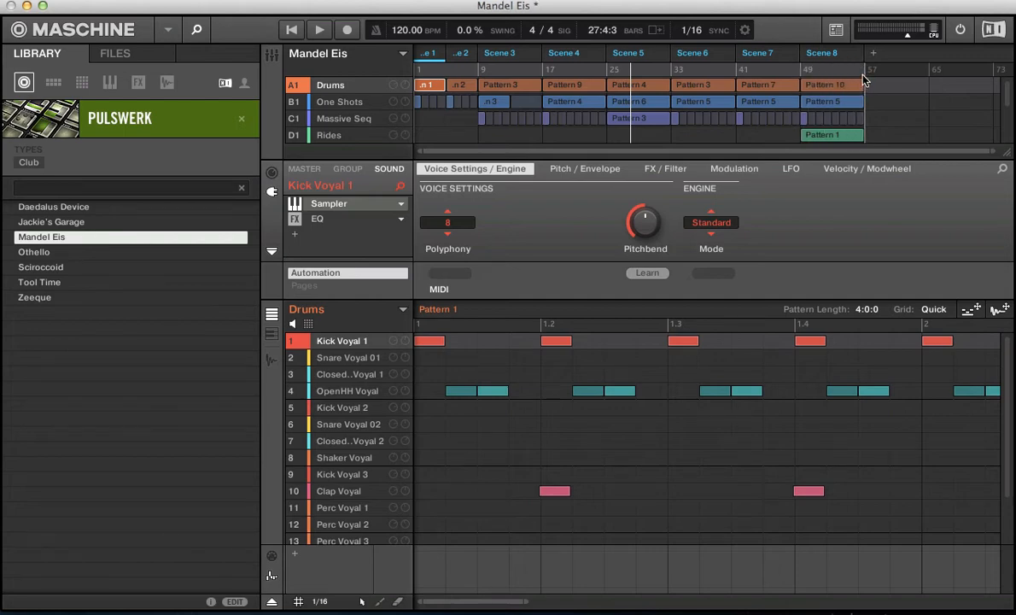
- Shorten the playback loop to the opening of Scene 1 and play it with a closer view of the arrangement
mouse_move(864, 68)
mouse_down()
mouse_move(710, 87)
mouse_move(419, 86)
mouse_up()
key(space)
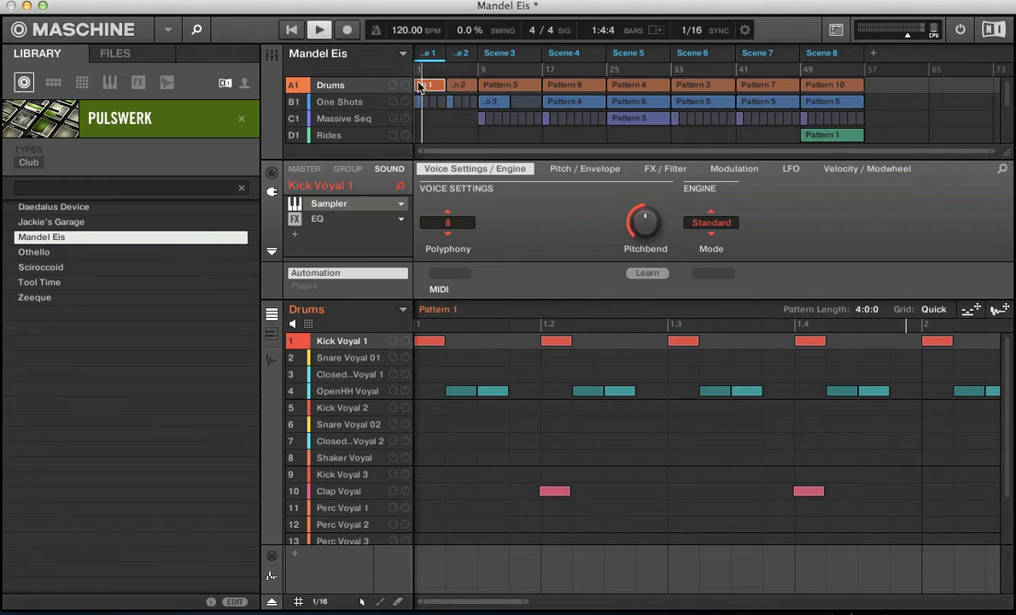
drag(439, 151, 440, 139)
scroll(440, 139, up, 2)
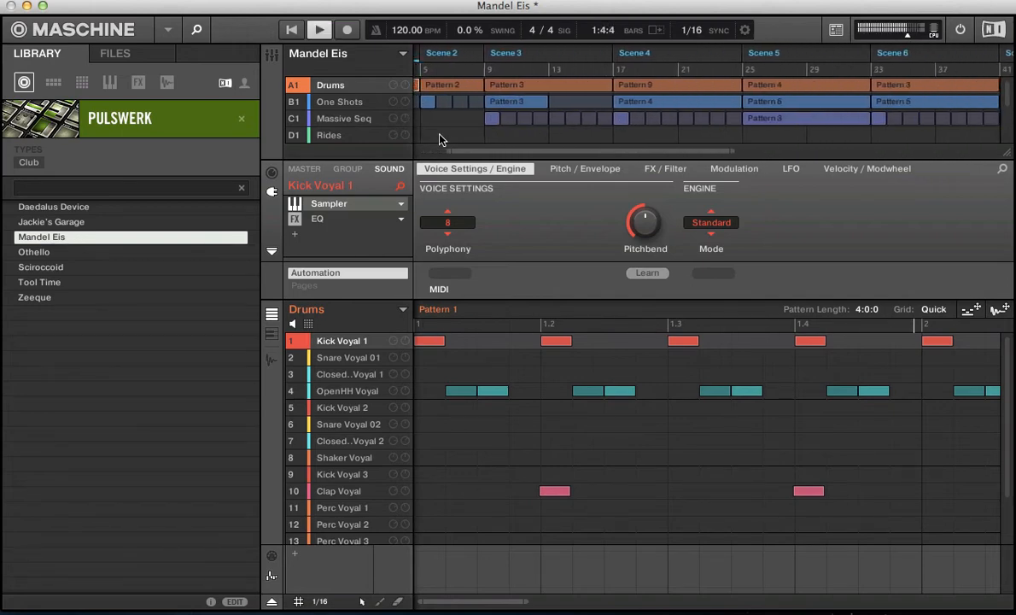
scroll(440, 139, left, 4)
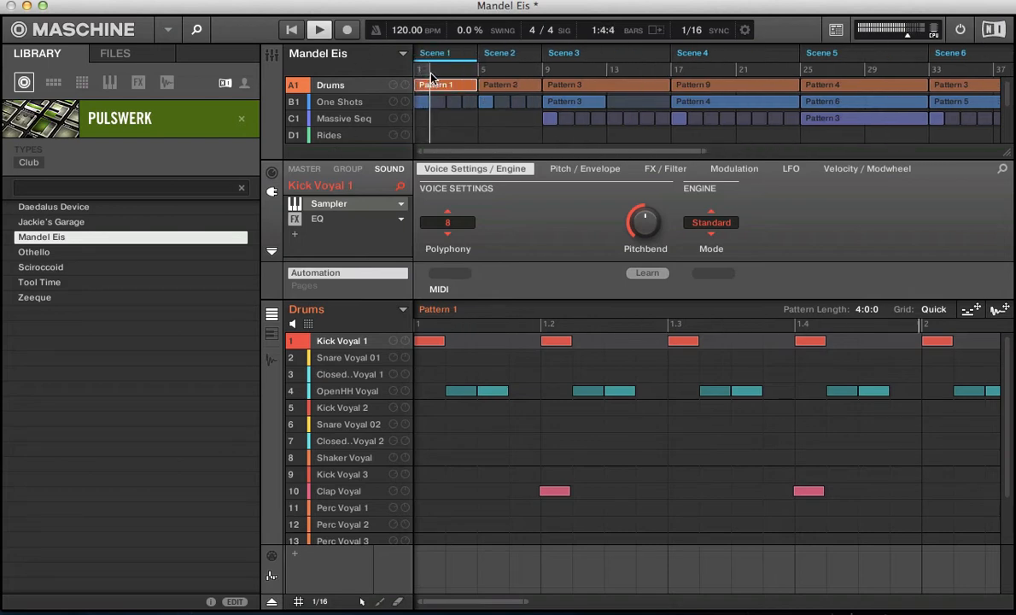
- Extend the loop end towards bar 9 during playback, stop, and show the whole arrangement
drag(433, 74, 551, 93)
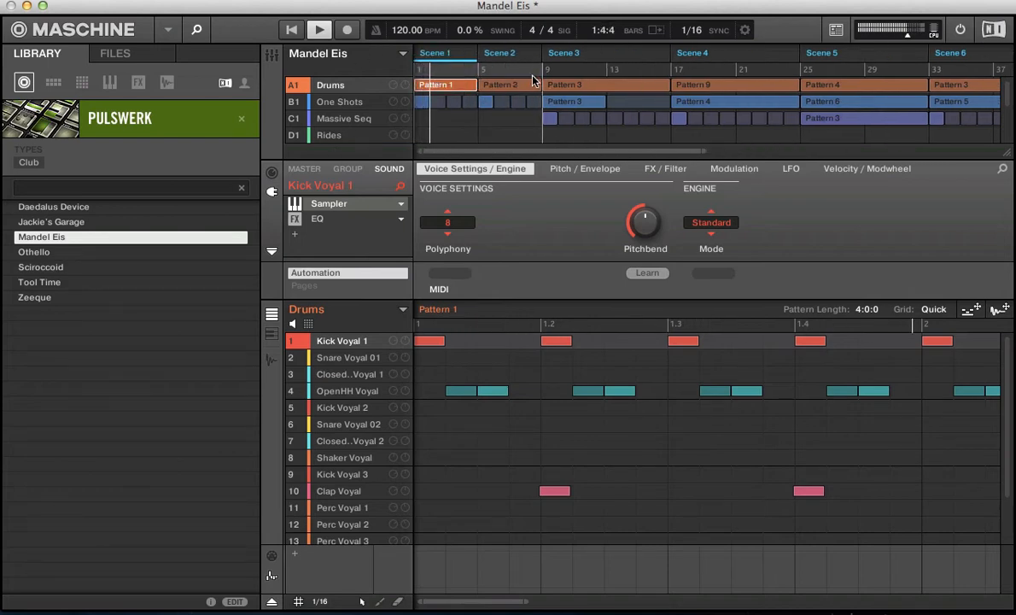
key(space)
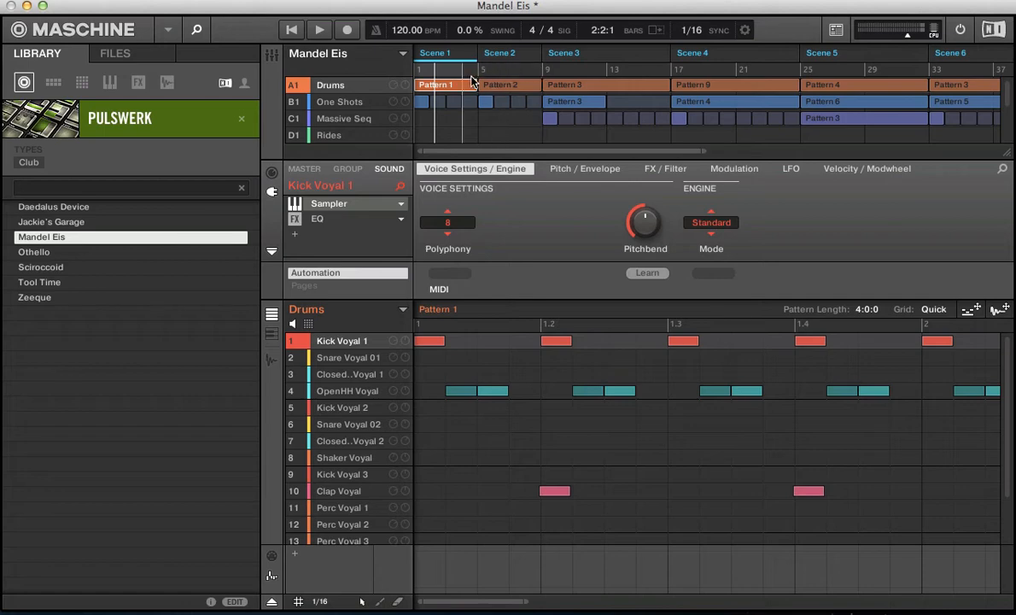
double_click(476, 151)
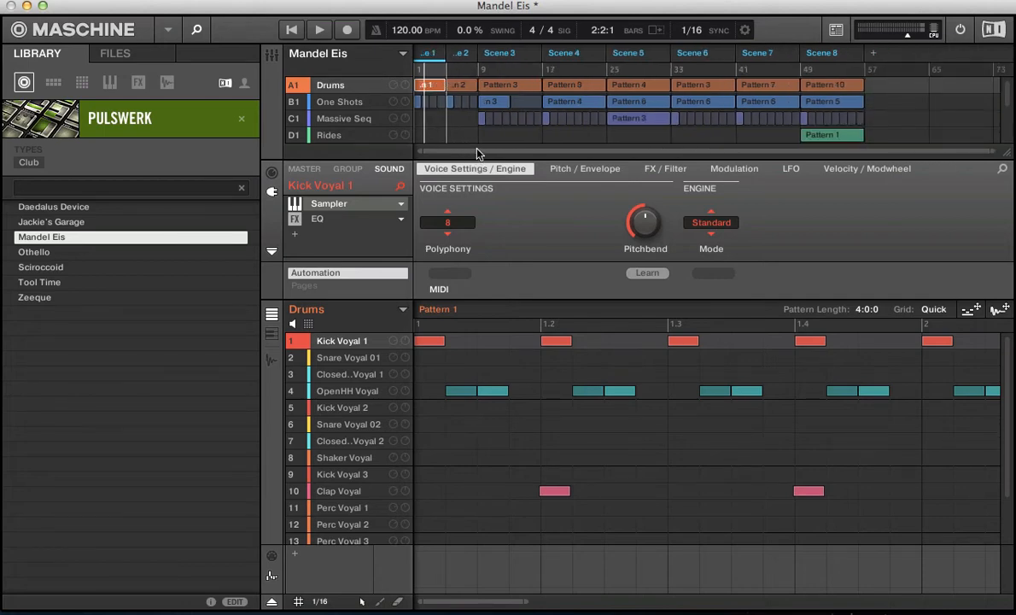
- Play the song and switch through Scenes 3, 6, 7 and 8 with the current sync interval before stopping
key(space)
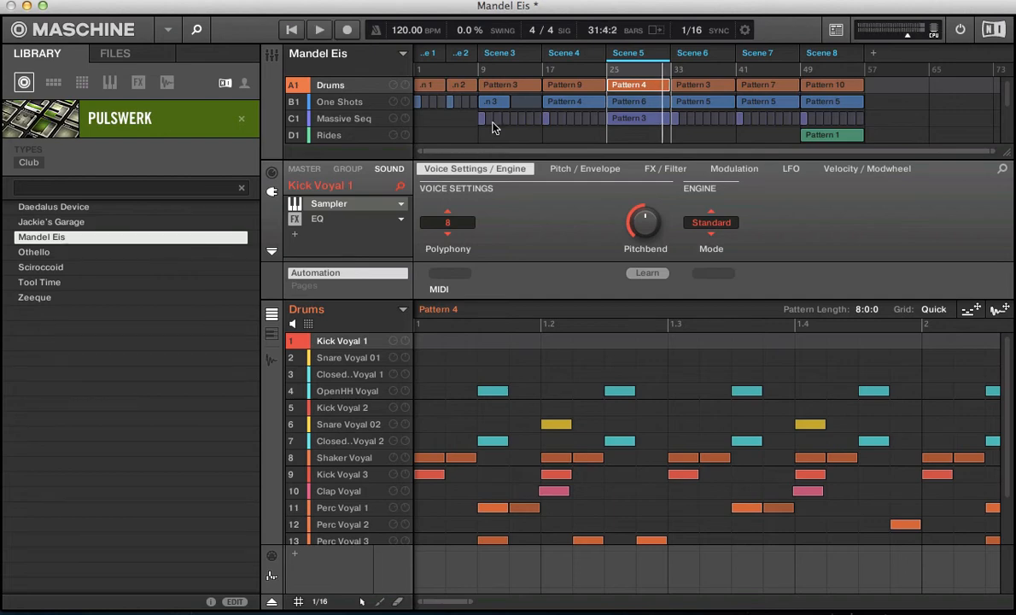
click(511, 54)
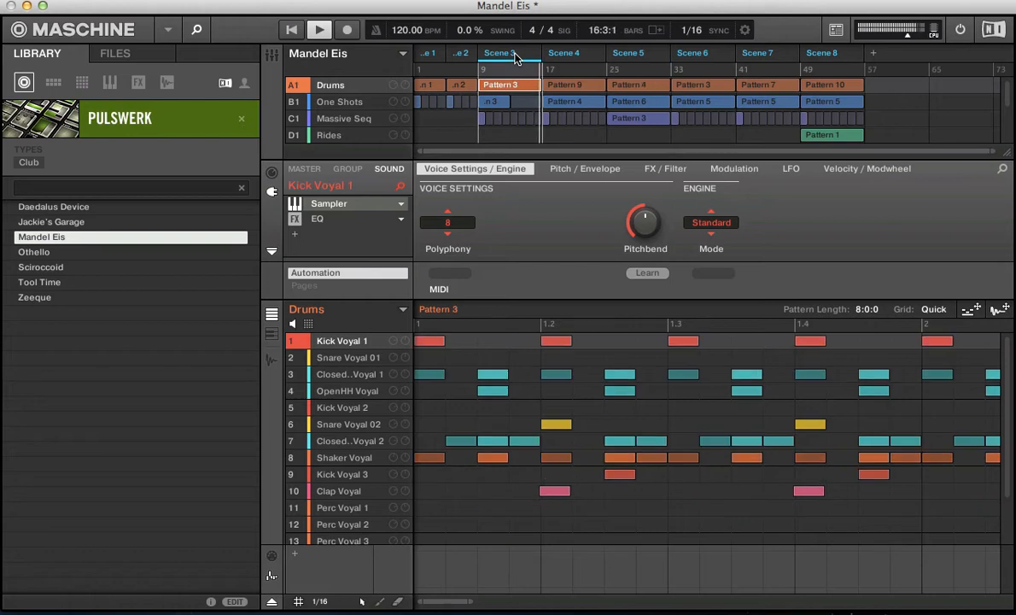
click(695, 53)
click(761, 56)
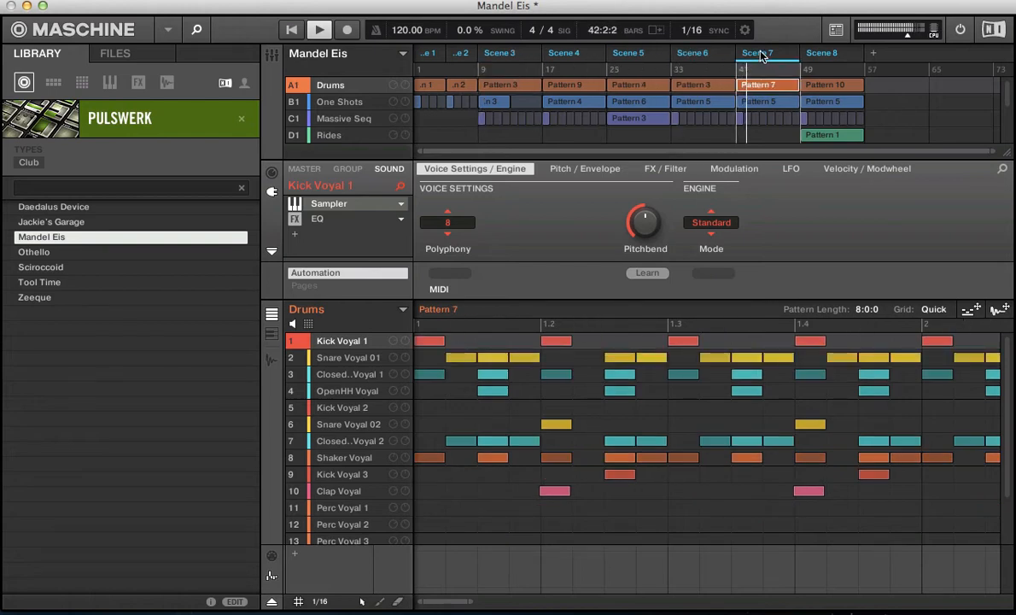
click(812, 57)
key(space)
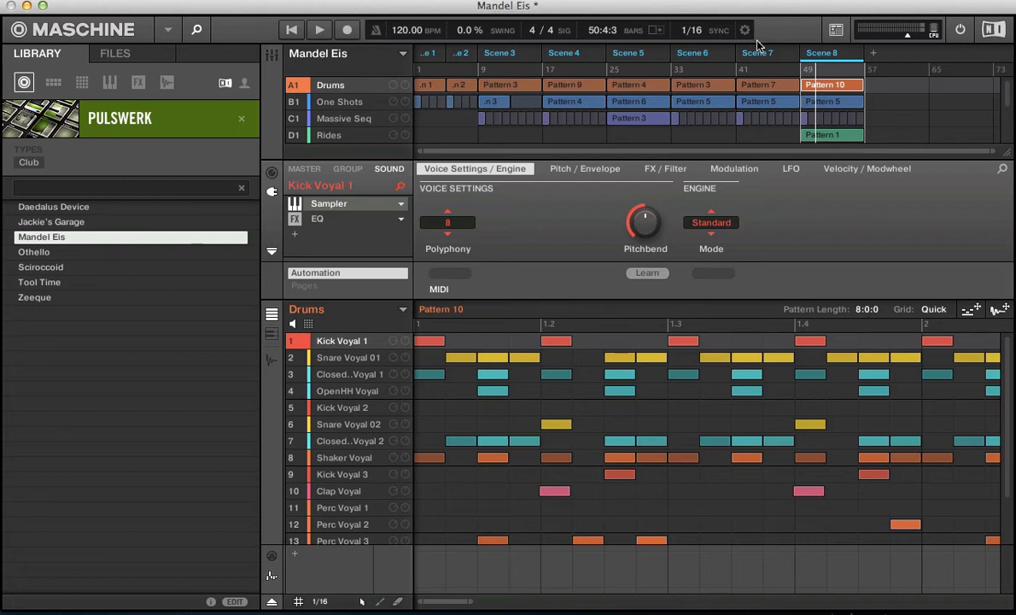
- Resume playback, switch to Scene 6 and Scene 4, and stop
key(space)
click(699, 55)
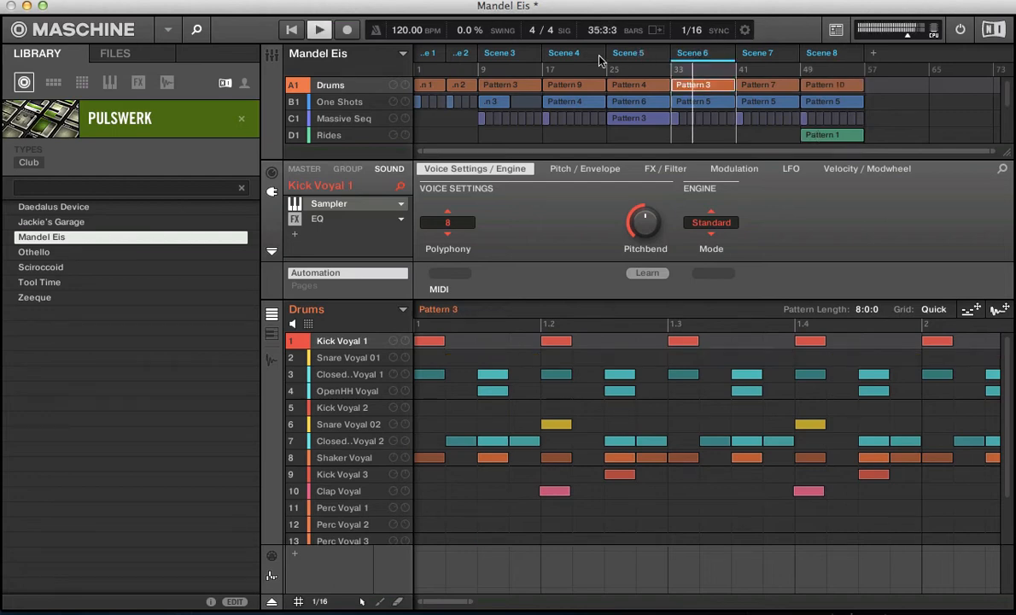
click(564, 53)
key(space)
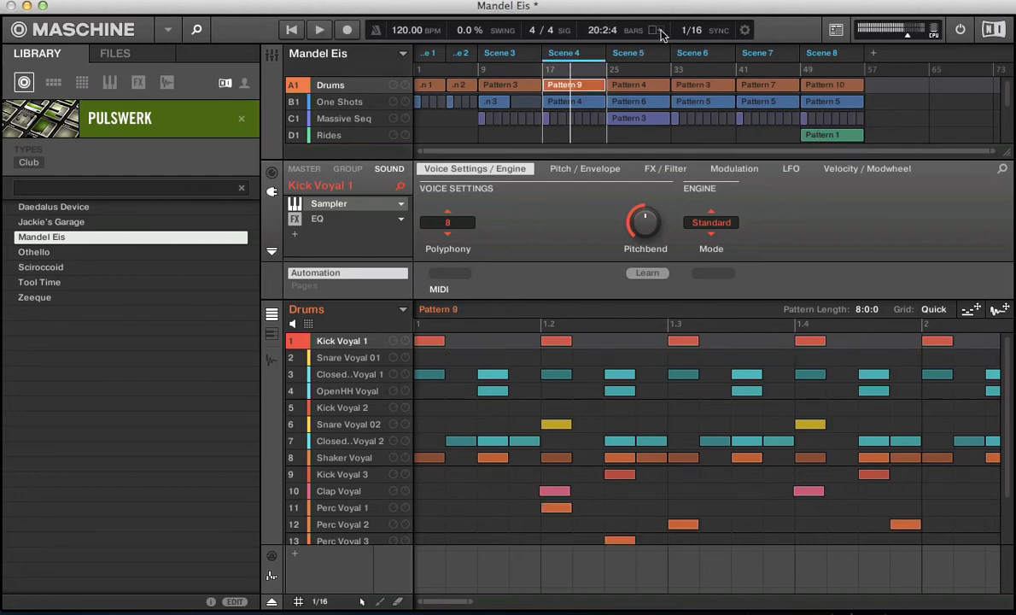
- Set the sync interval to 1 Bar and start playback to audition scene changes
click(695, 31)
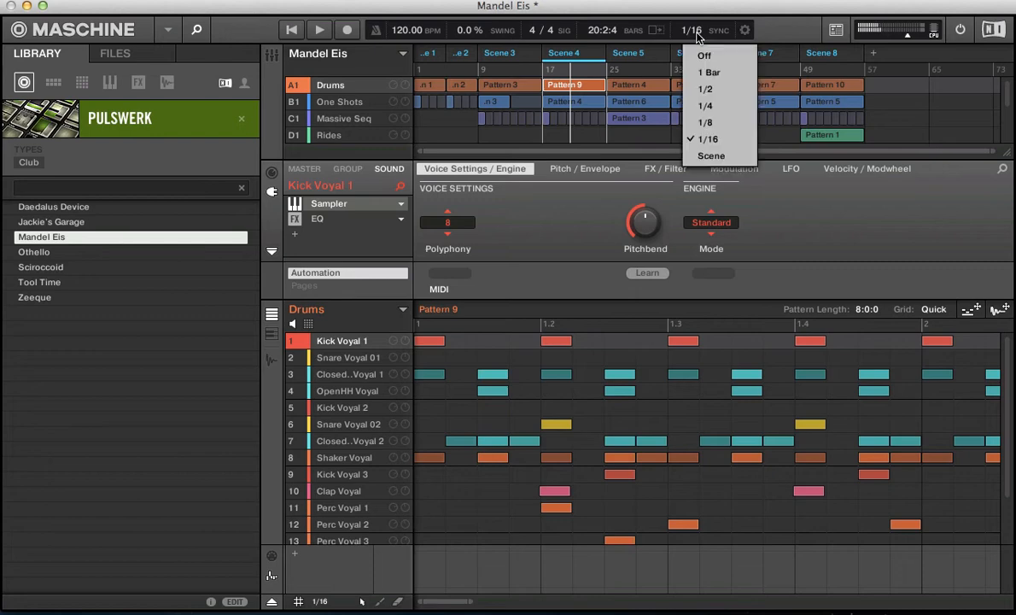
click(705, 73)
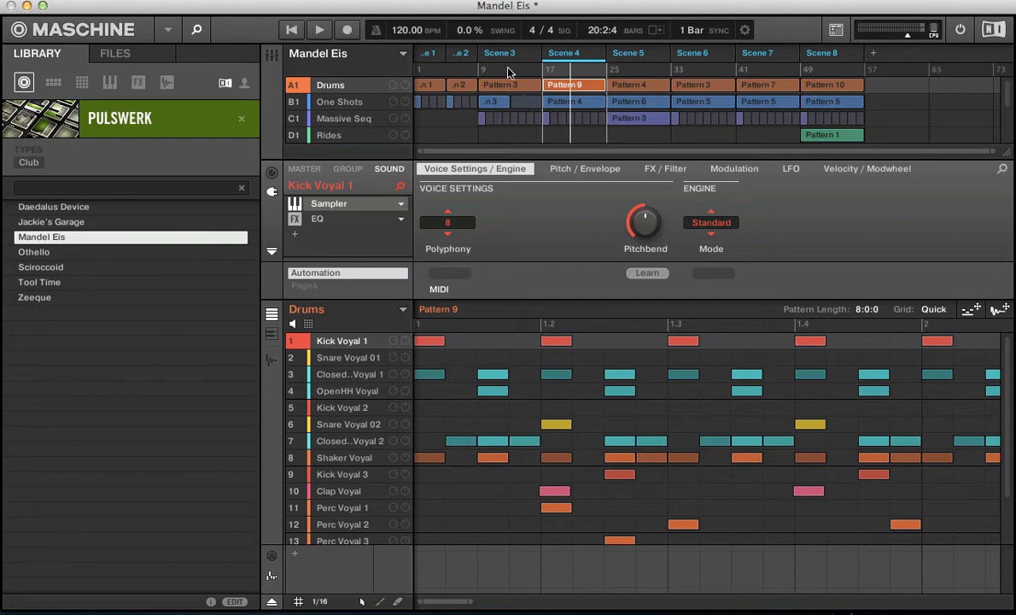
key(space)
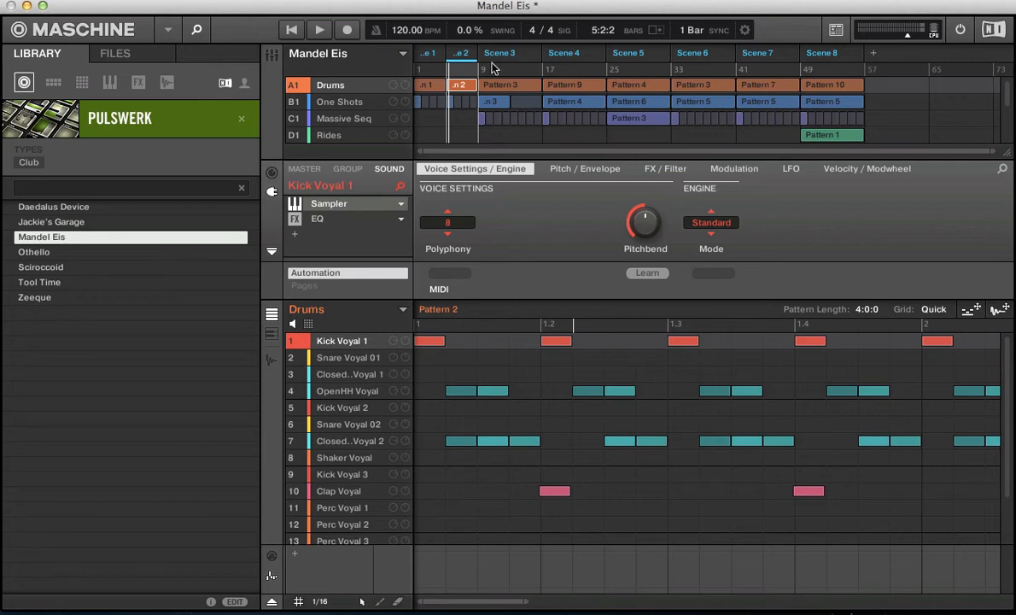
- Set the sync interval to Scene, play through a scene change, and stop playback
click(688, 30)
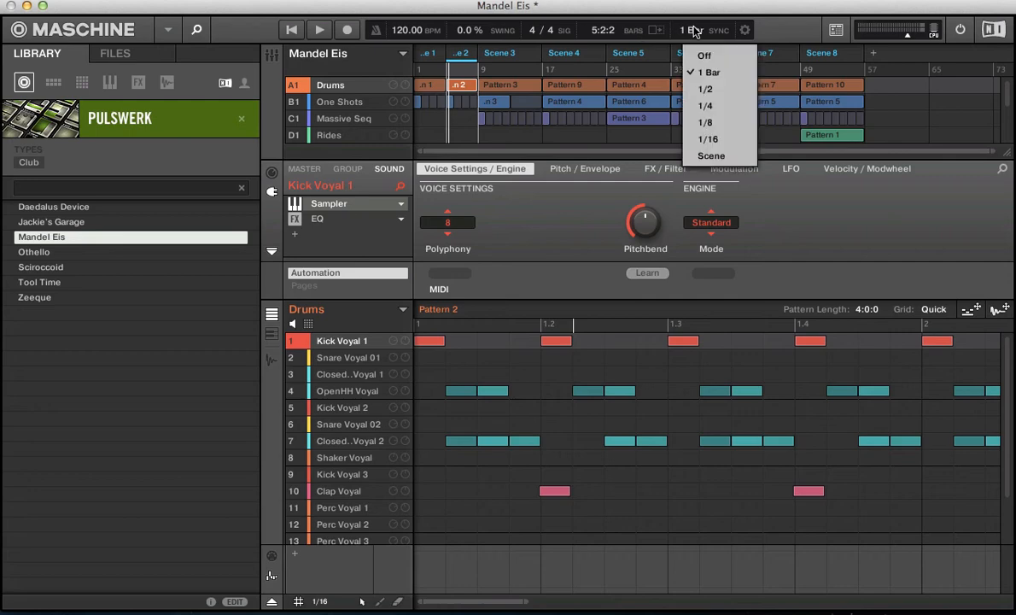
click(710, 156)
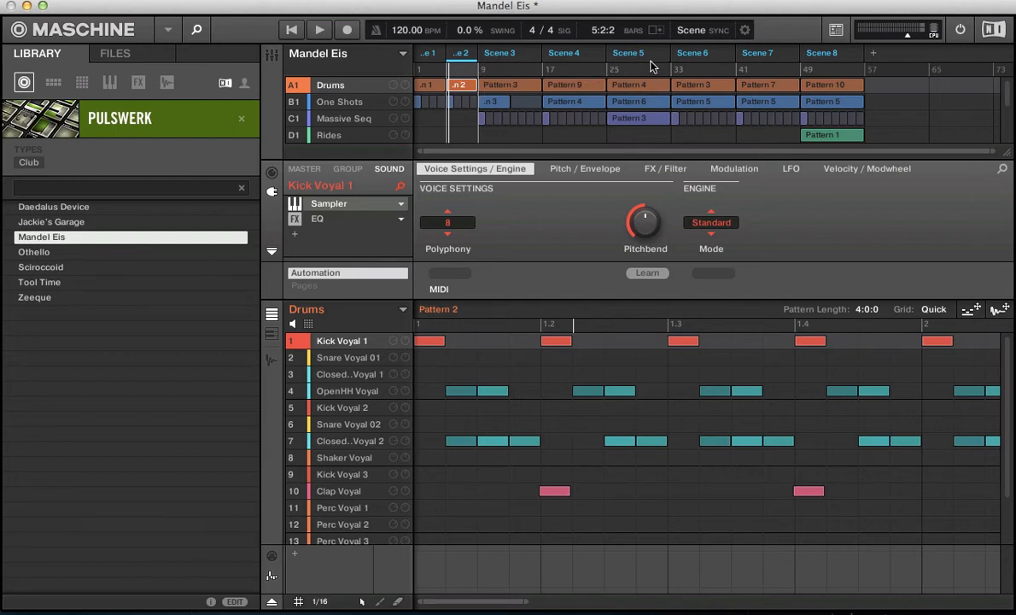
key(space)
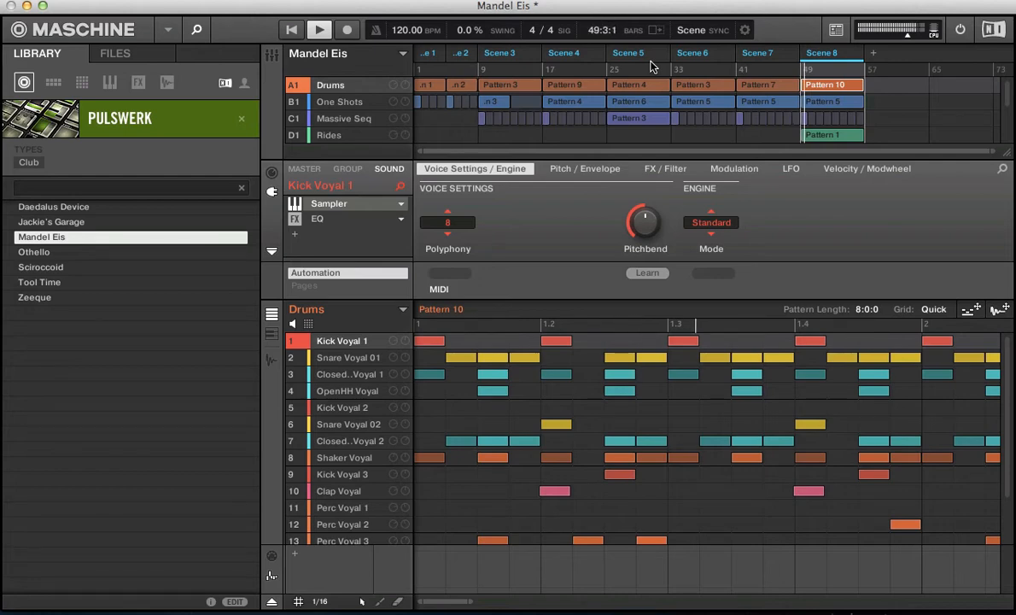
key(space)
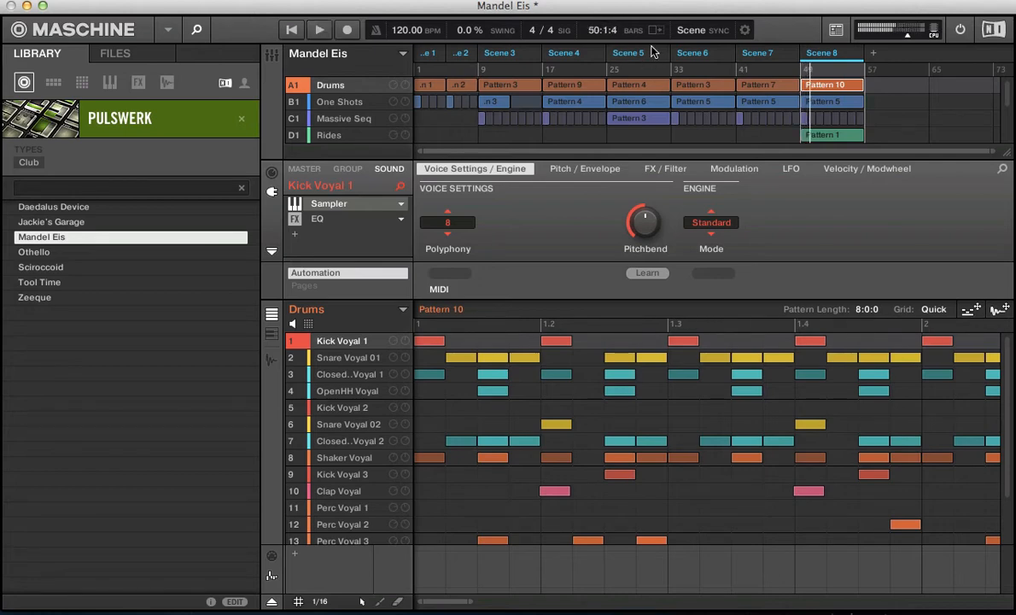
- Turn the sync interval off and start playback to audition unsynchronised jumps
click(692, 33)
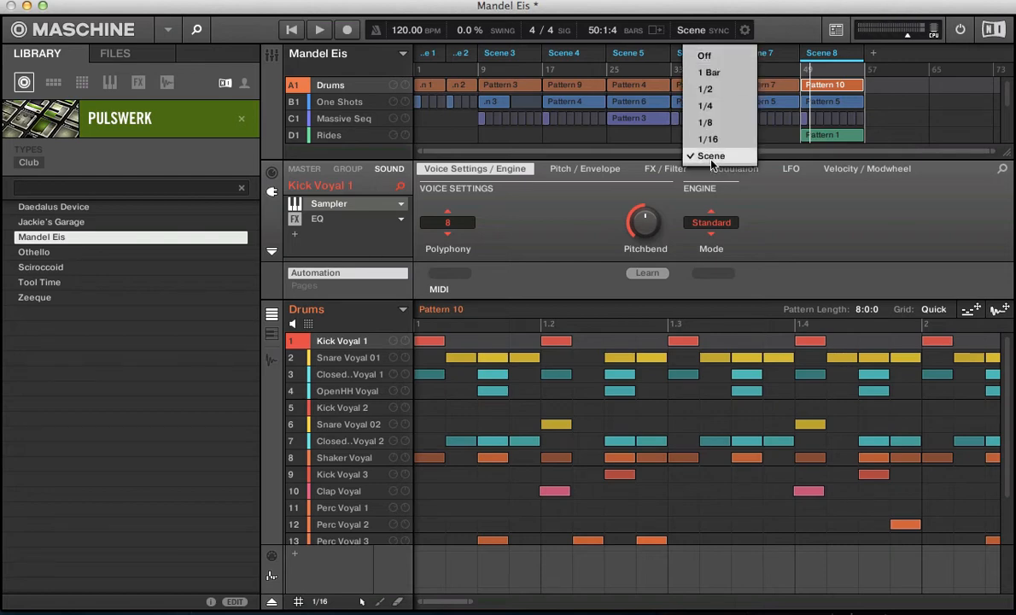
click(692, 57)
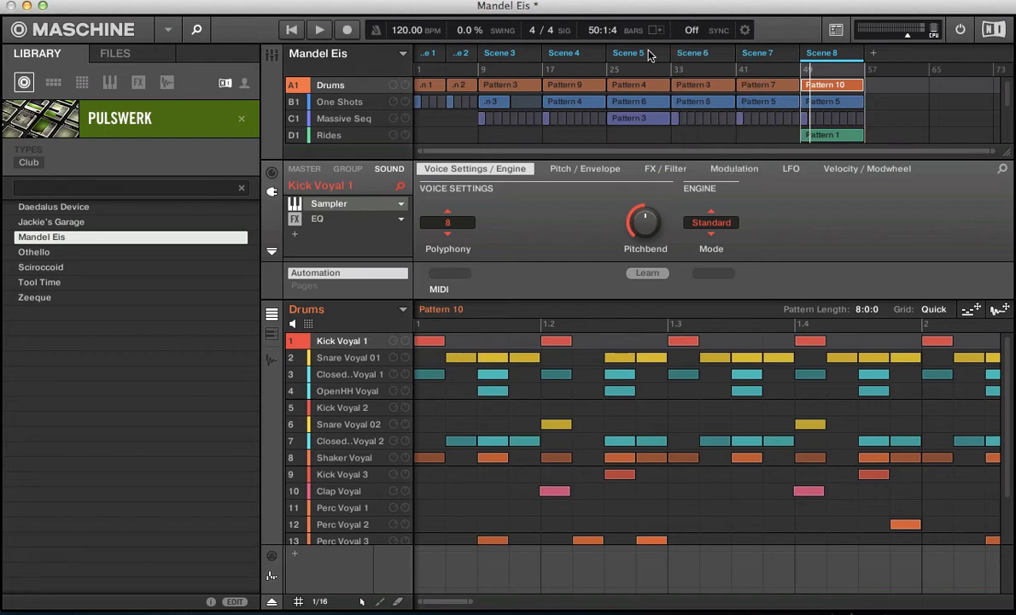
key(space)
- Set the sync interval to 1/16 and show the full length of the Drums pattern
click(691, 30)
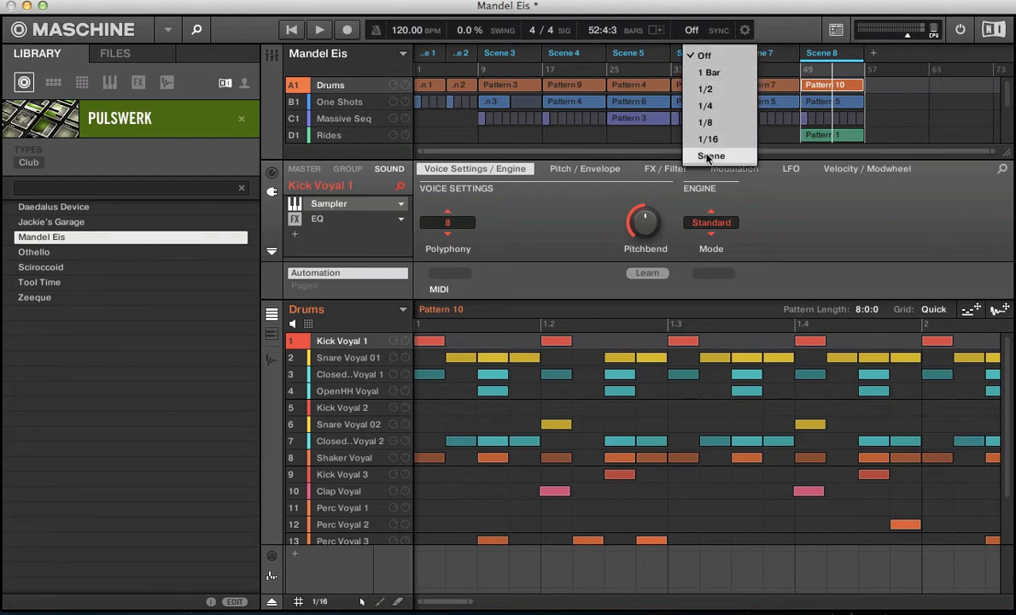
click(707, 140)
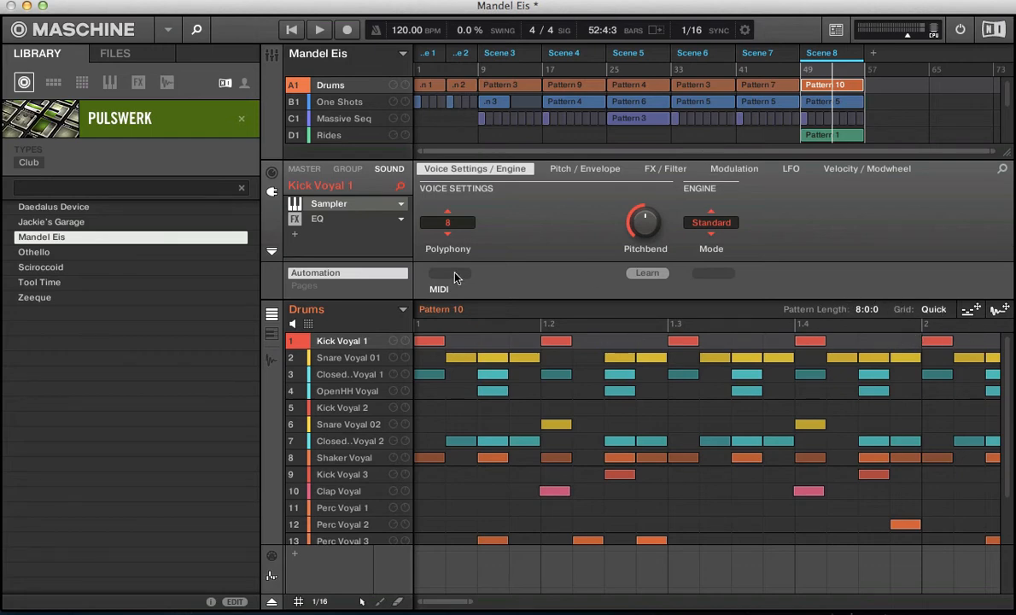
double_click(453, 603)
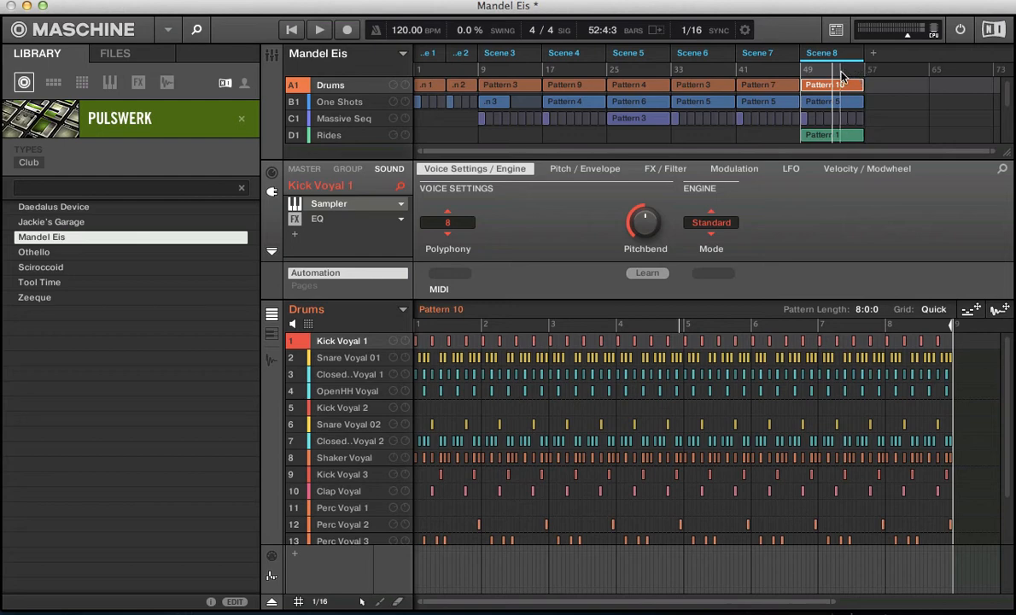
- Zoom in on Scene 8 and play it while repositioning the playhead near bars 49 to 51 with the Quick grid
click(810, 72)
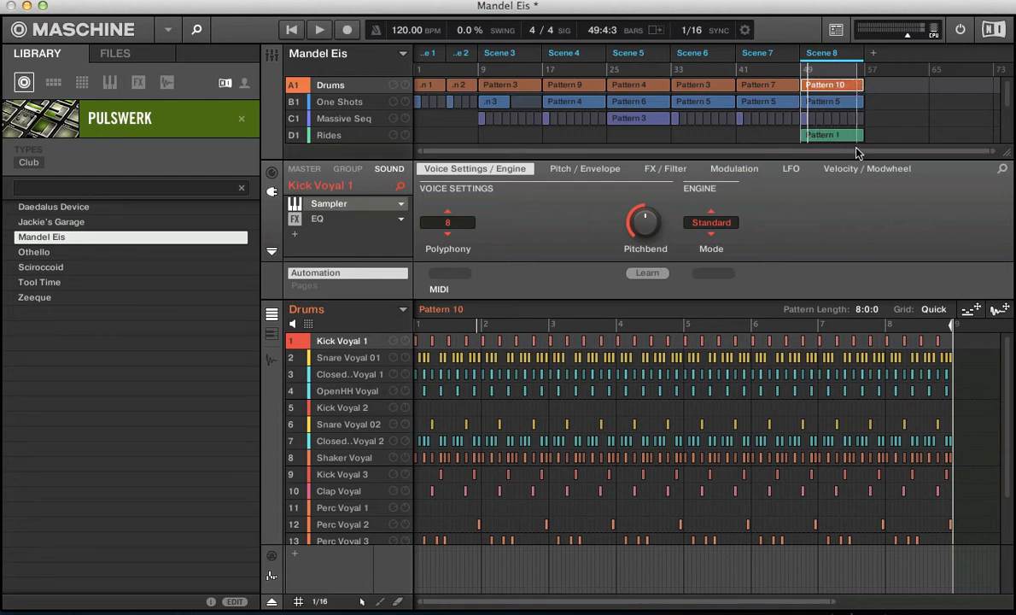
drag(858, 150, 858, 152)
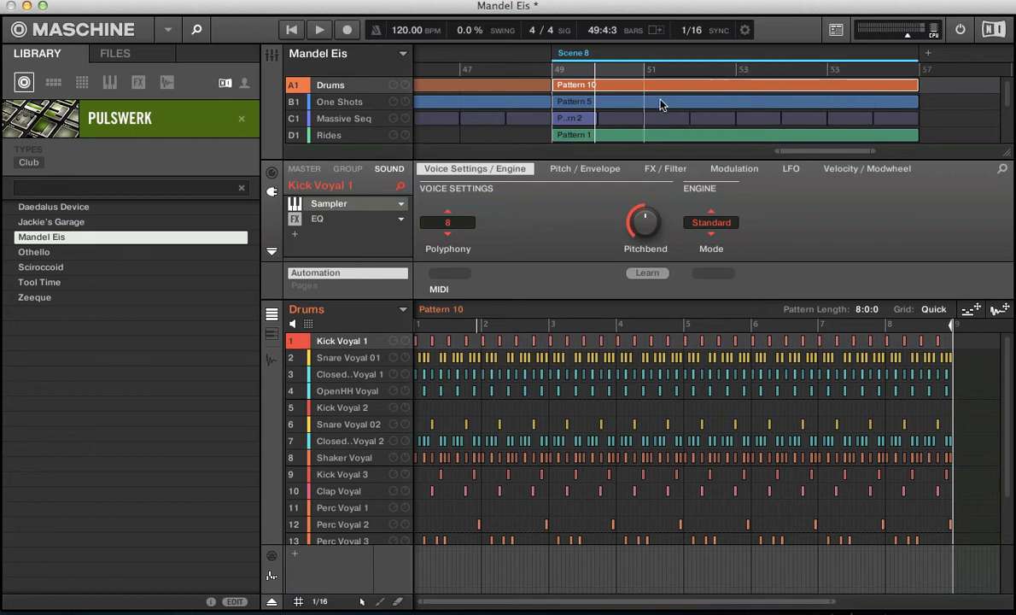
key(space)
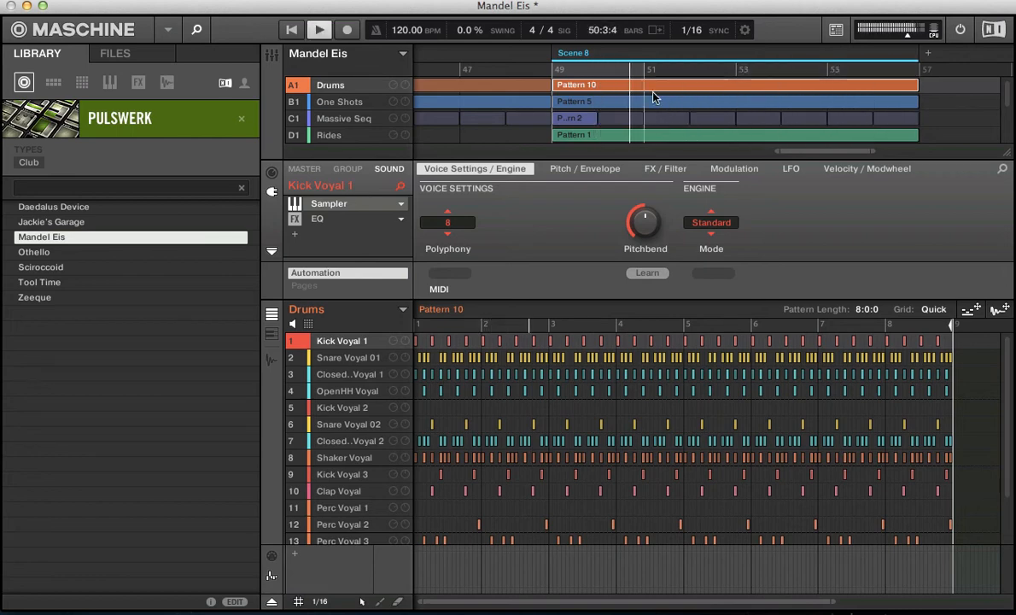
key(space)
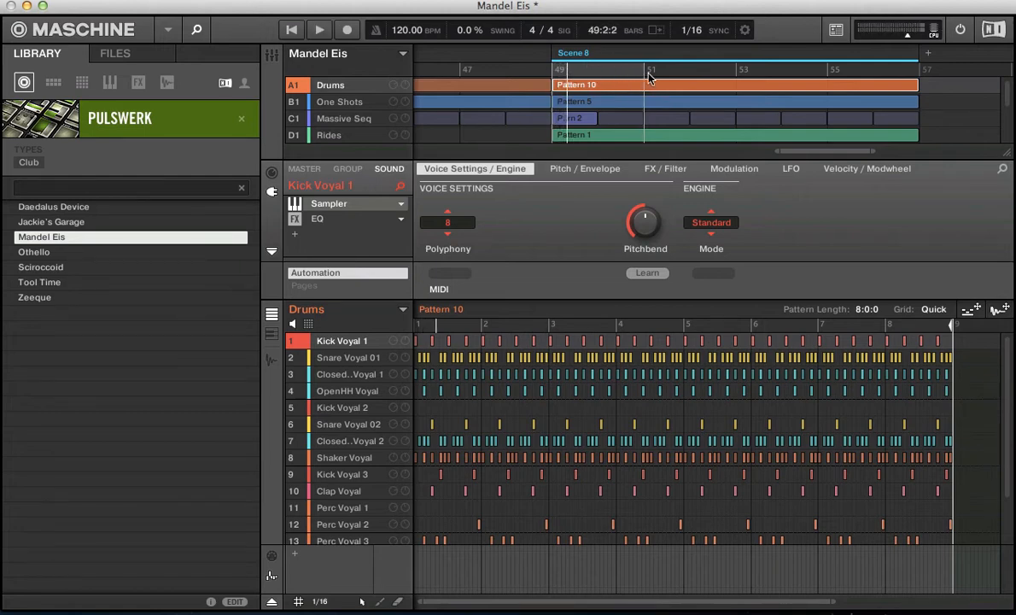
key(space)
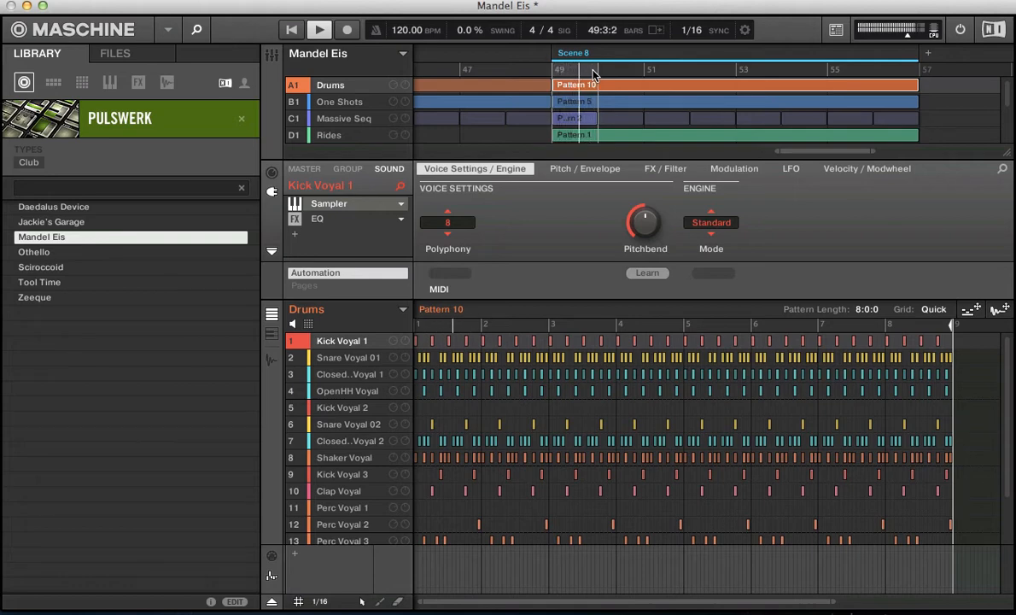
key(space)
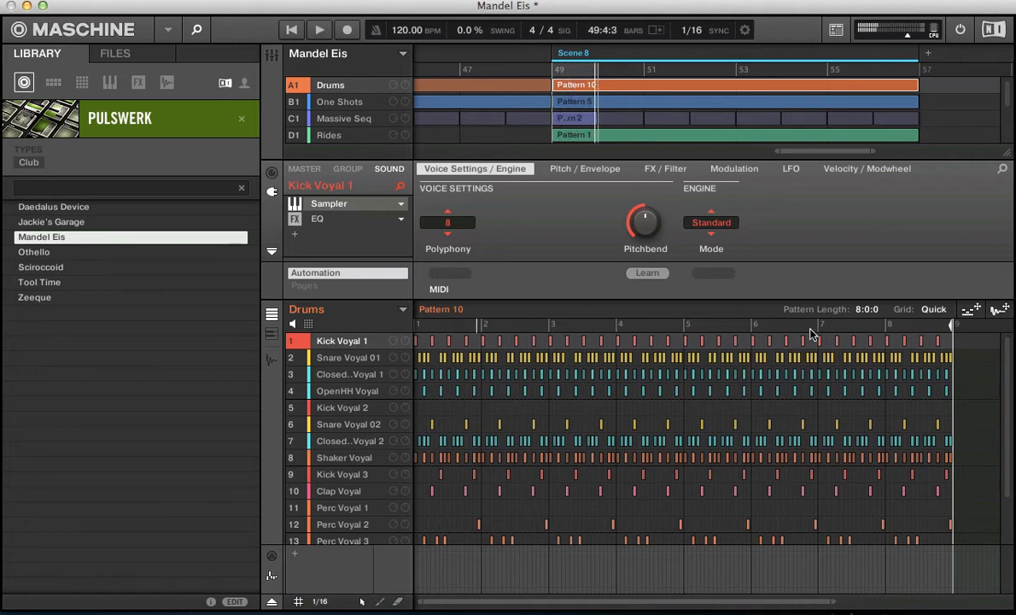
- Set the pattern grid to 1/4, audition playhead jumps in Scene 8, and stop playback
click(925, 310)
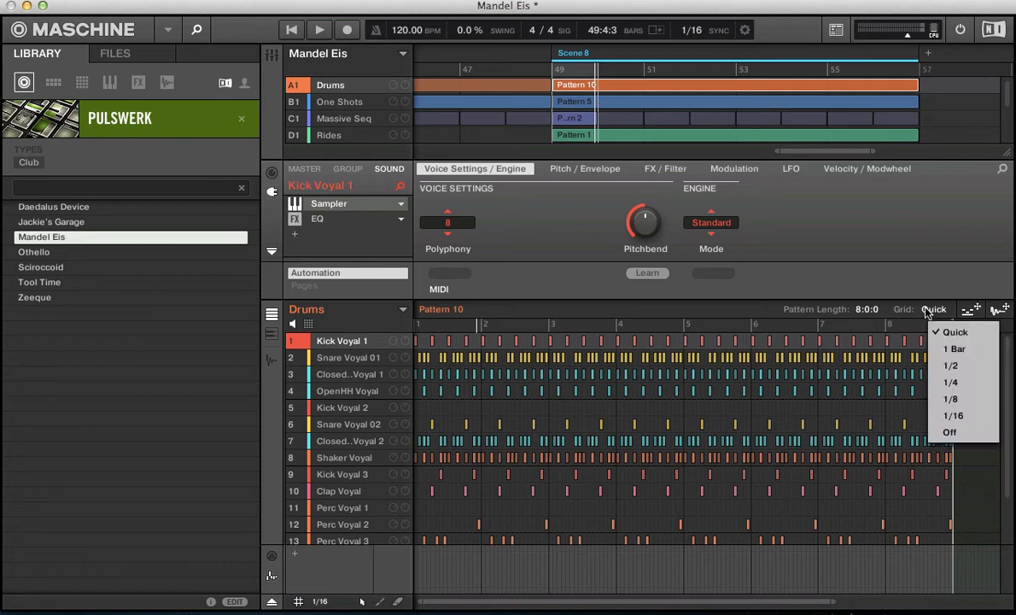
click(946, 389)
key(space)
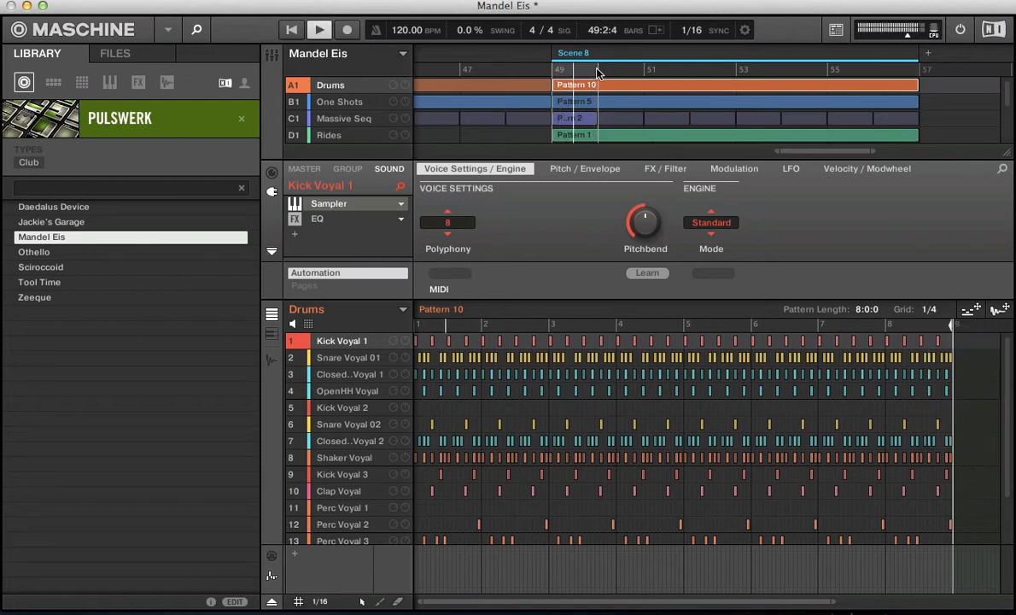
mouse_move(597, 69)
mouse_down()
mouse_move(563, 71)
mouse_move(632, 83)
mouse_up()
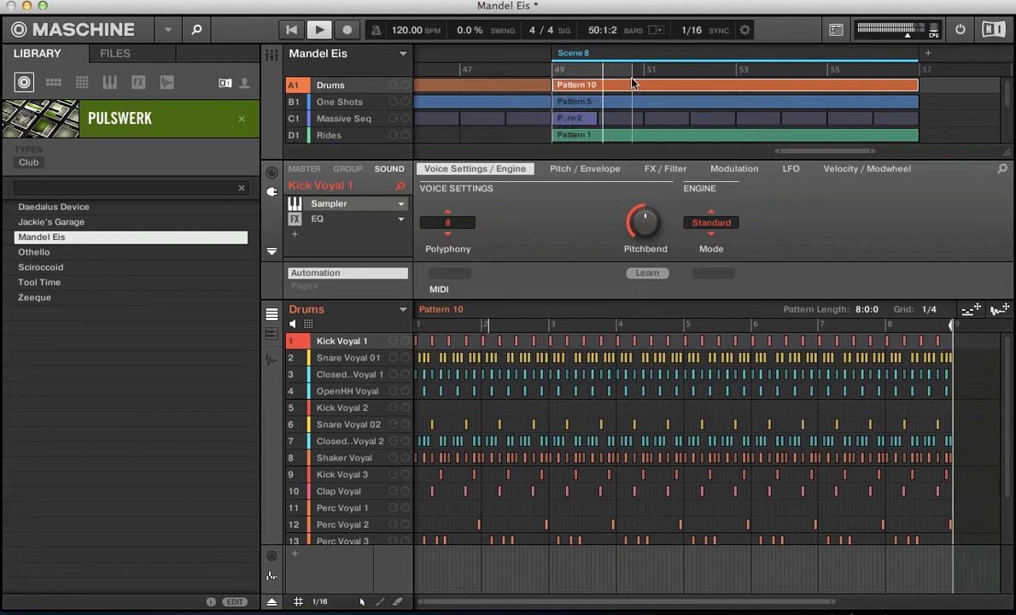
key(space)
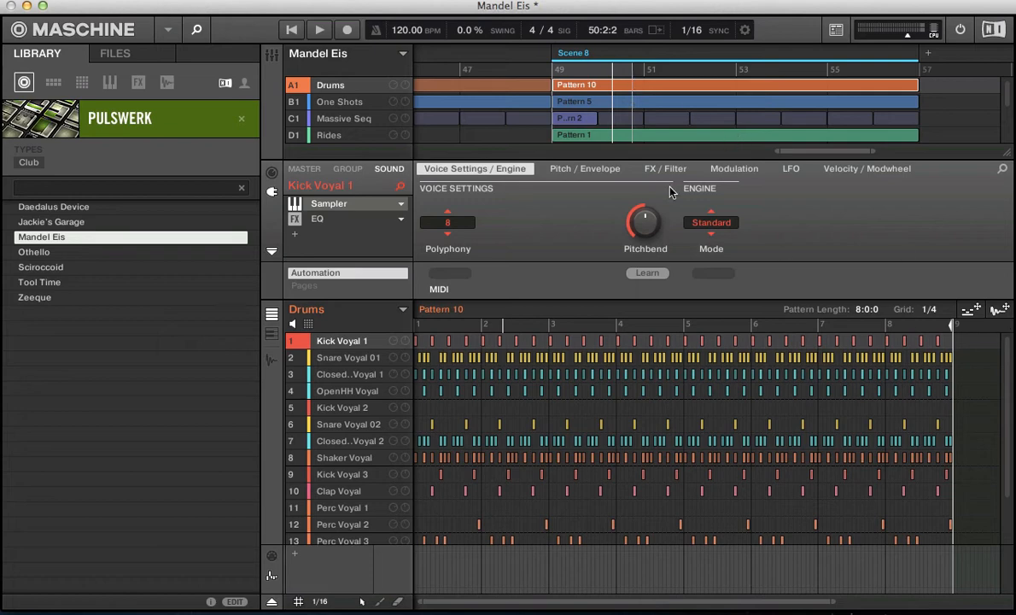
- Audition playhead jumps in Scene 8 with the pattern grid at 1 Bar and again with it turned off
click(935, 314)
click(939, 349)
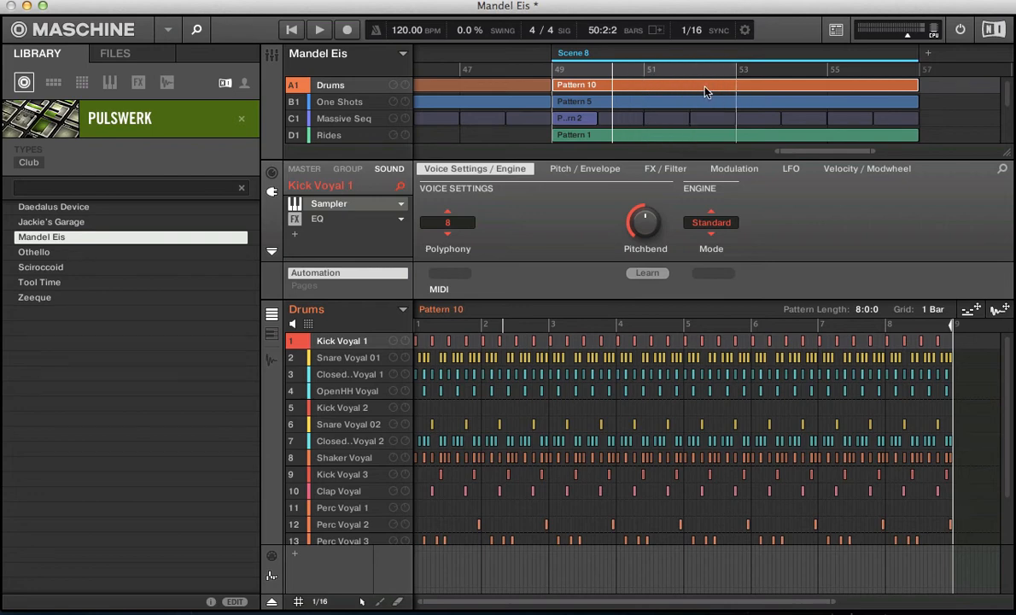
key(space)
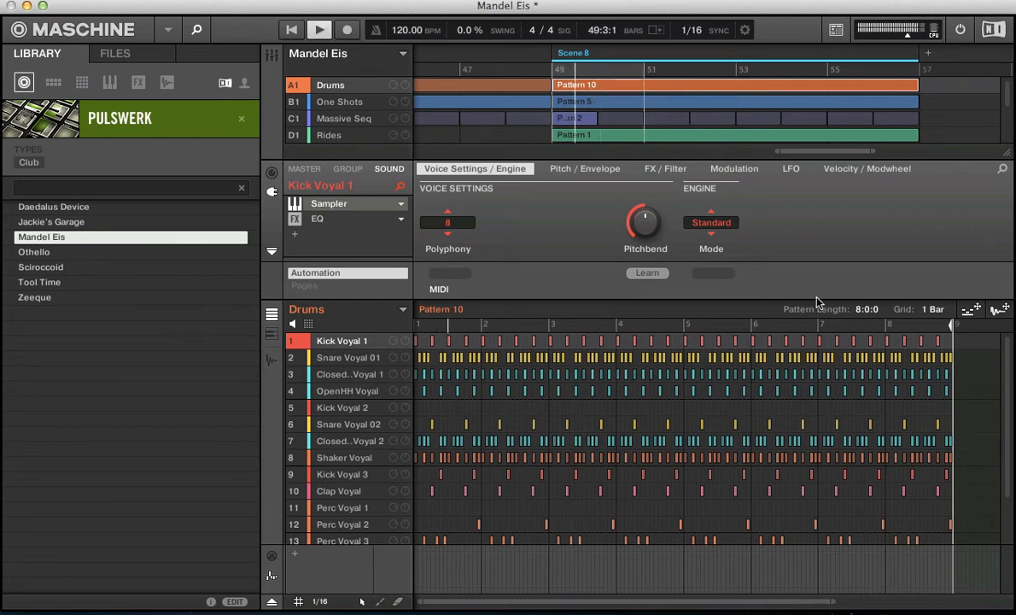
click(932, 314)
click(892, 410)
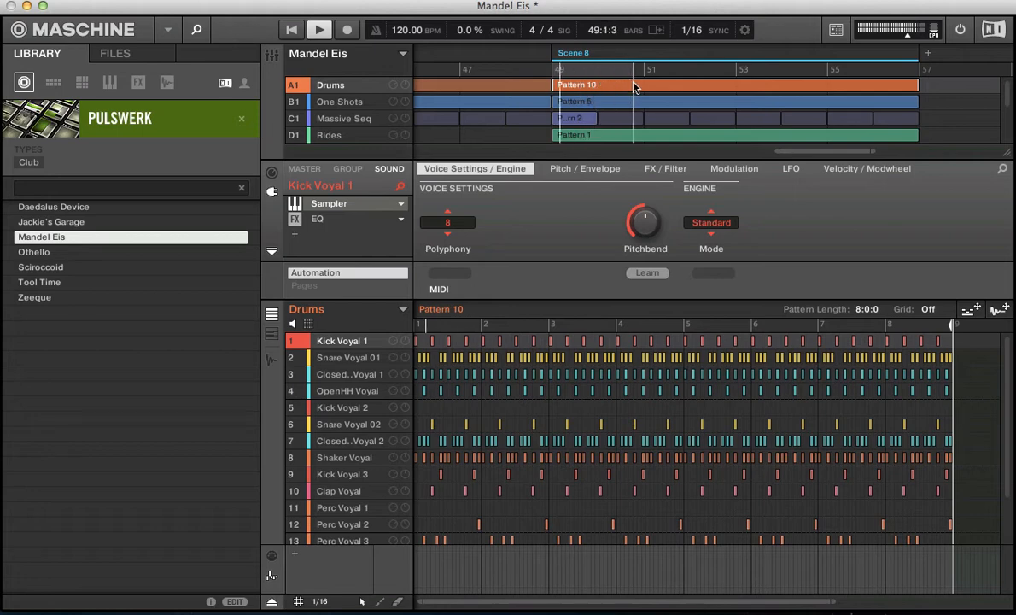
- Set the pattern grid back to Quick and stop playback of Scene 8
click(928, 309)
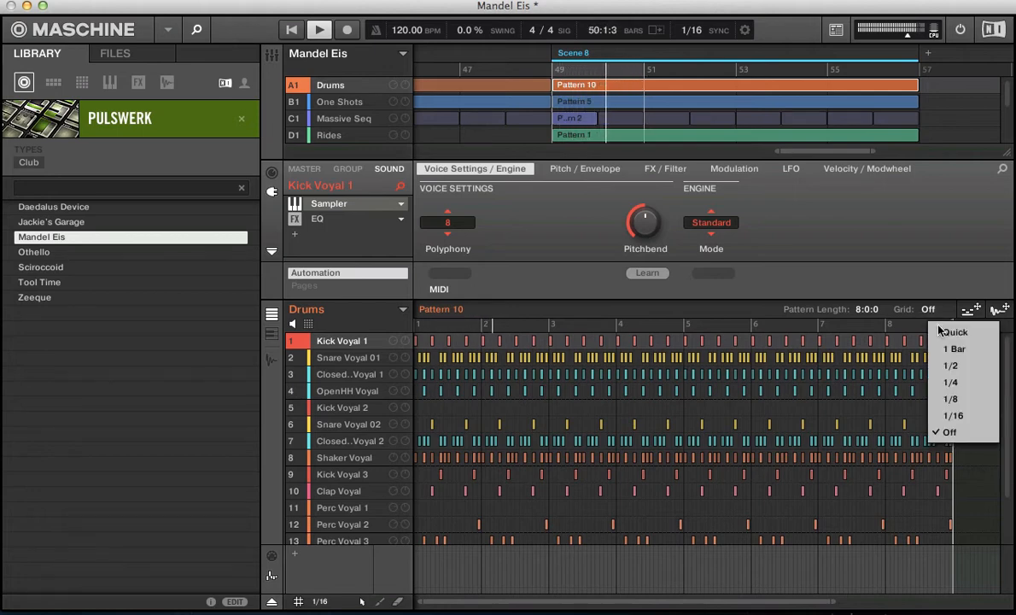
click(953, 332)
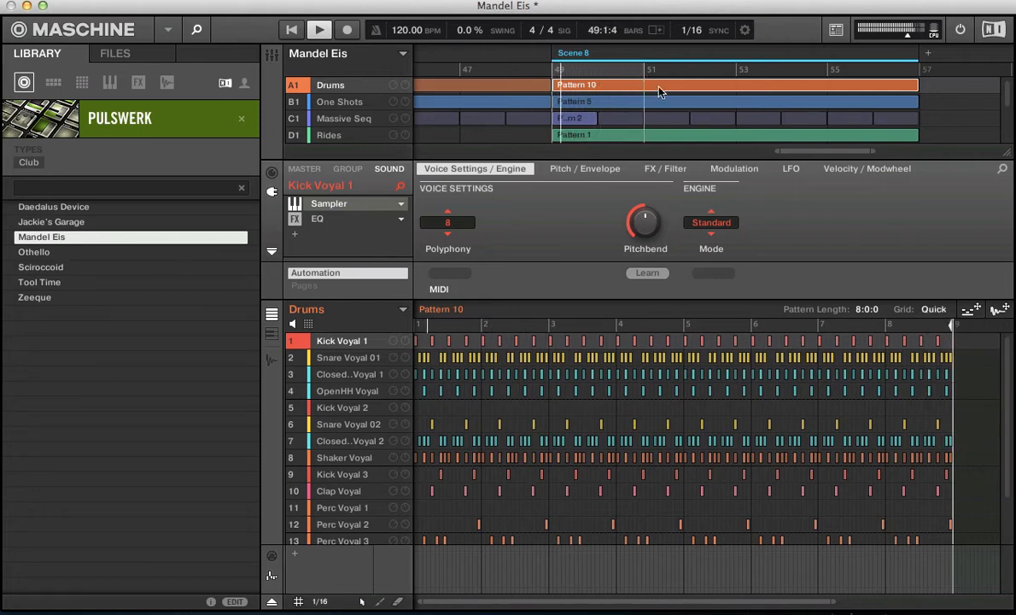
key(space)
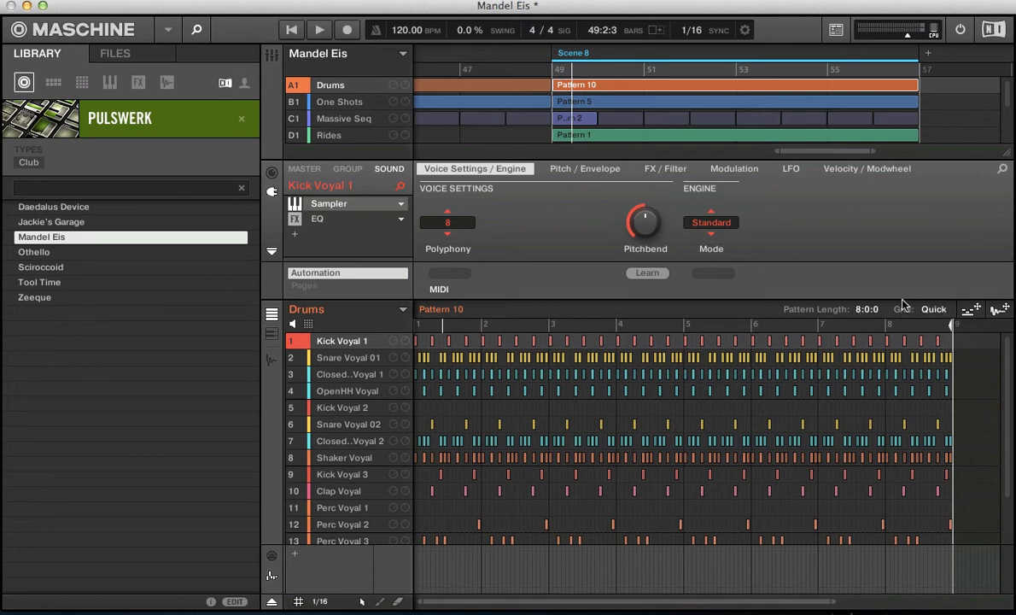
click(933, 309)
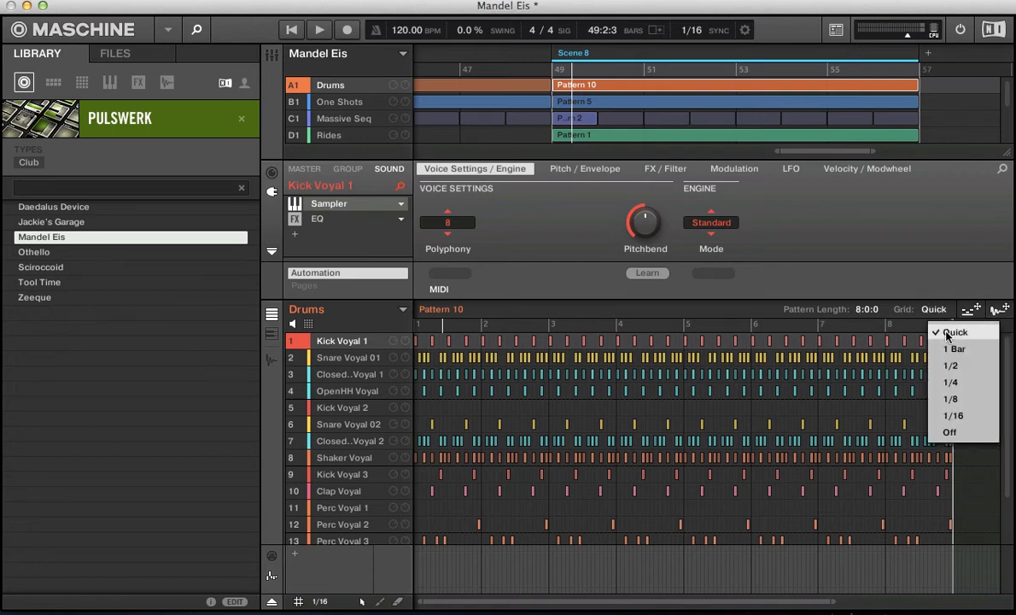
click(948, 333)
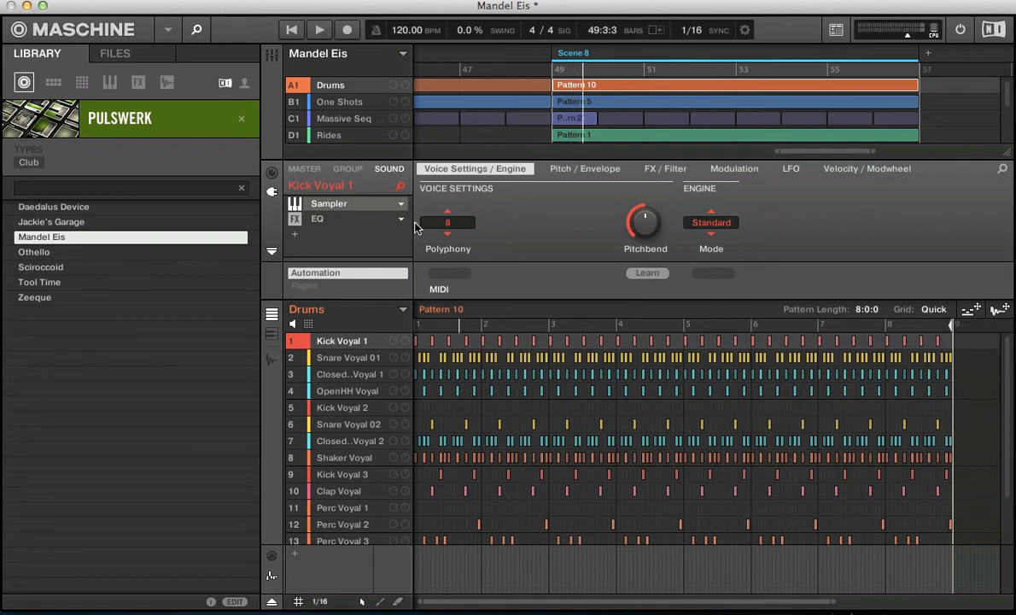
- Play Drums Pattern 1 from the song start while shortening it to 1:0:0, and restore its length to 4:0:0 once stopped
key(Return)
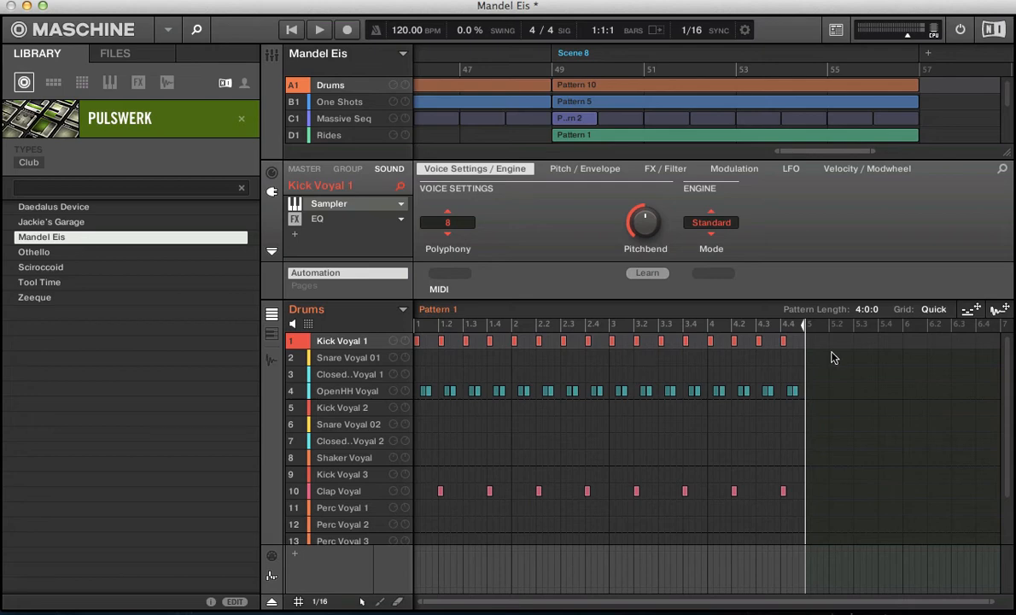
key(space)
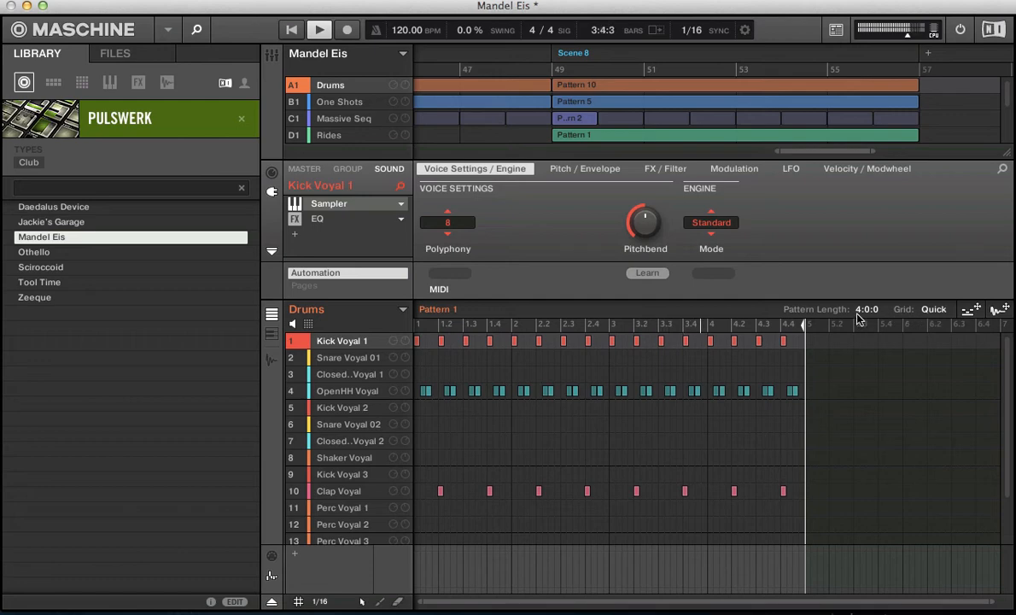
scroll(860, 317, down, 3)
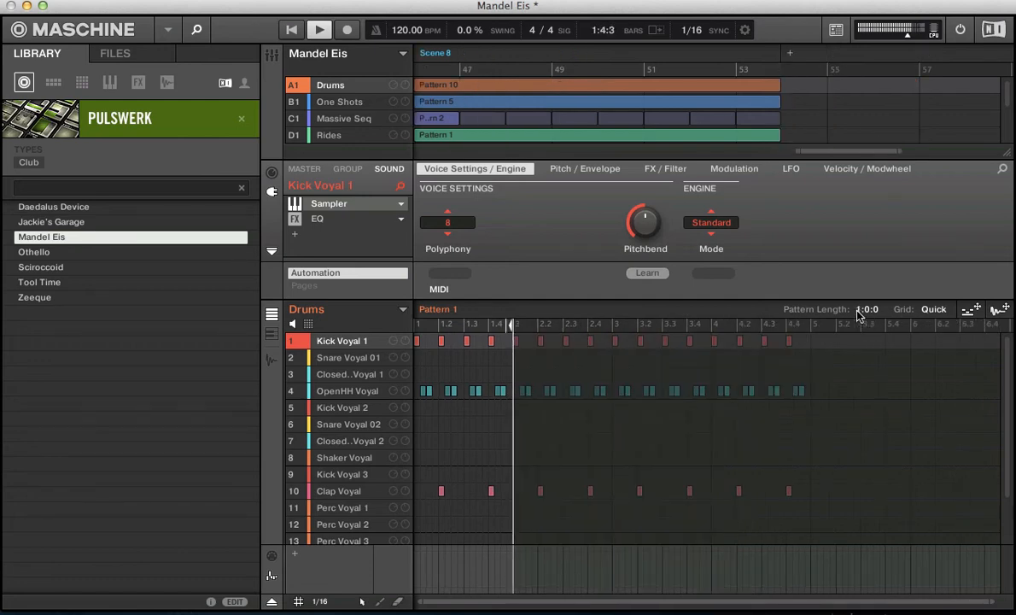
key(space)
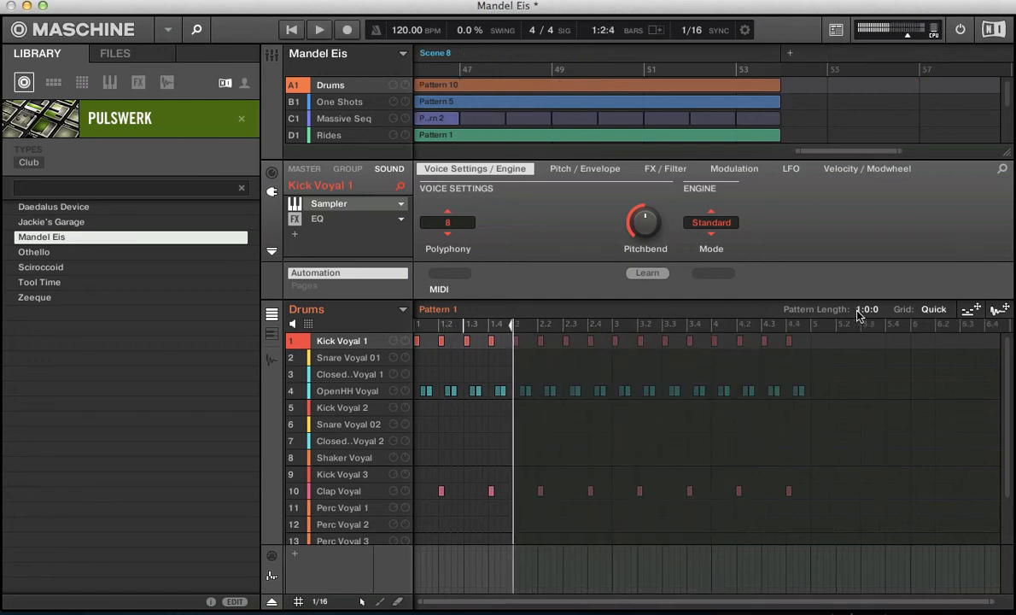
scroll(859, 317, up, 3)
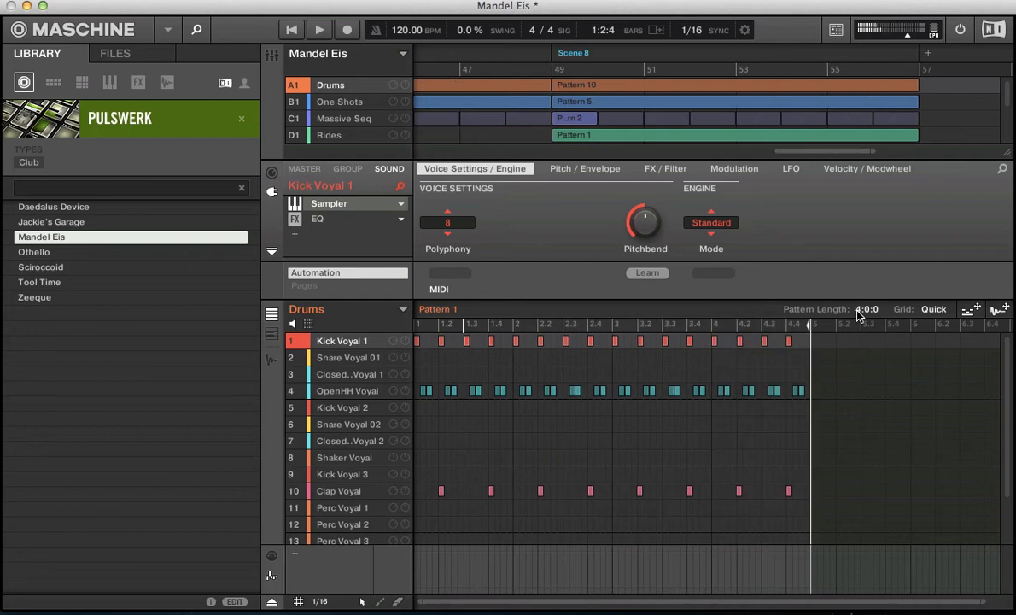
- Set the pattern grid to 1/16 and shorten Drums Pattern 1 to 2:0:0
click(933, 309)
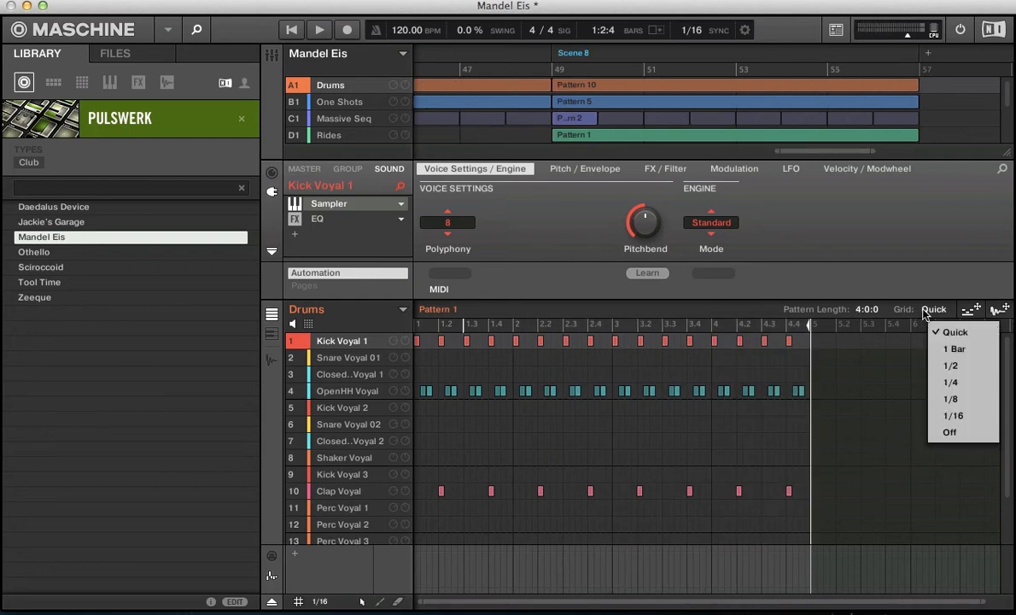
click(949, 416)
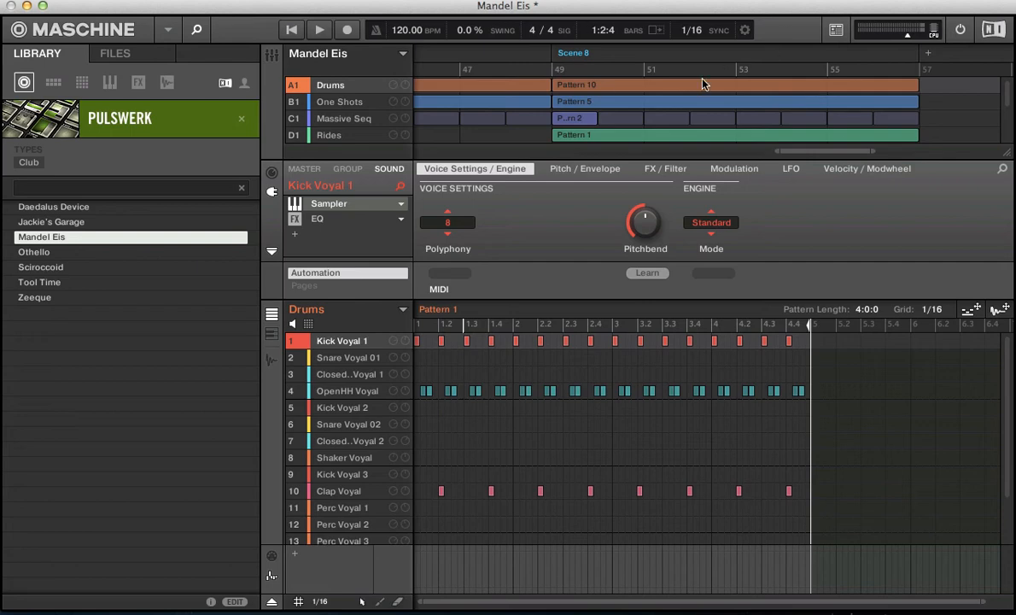
key(space)
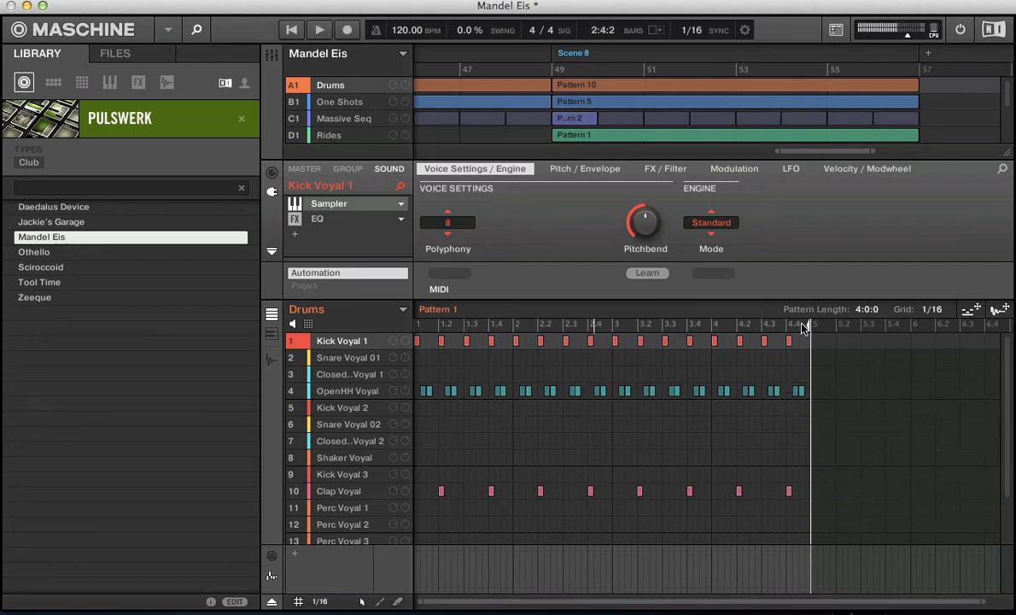
drag(810, 329, 612, 331)
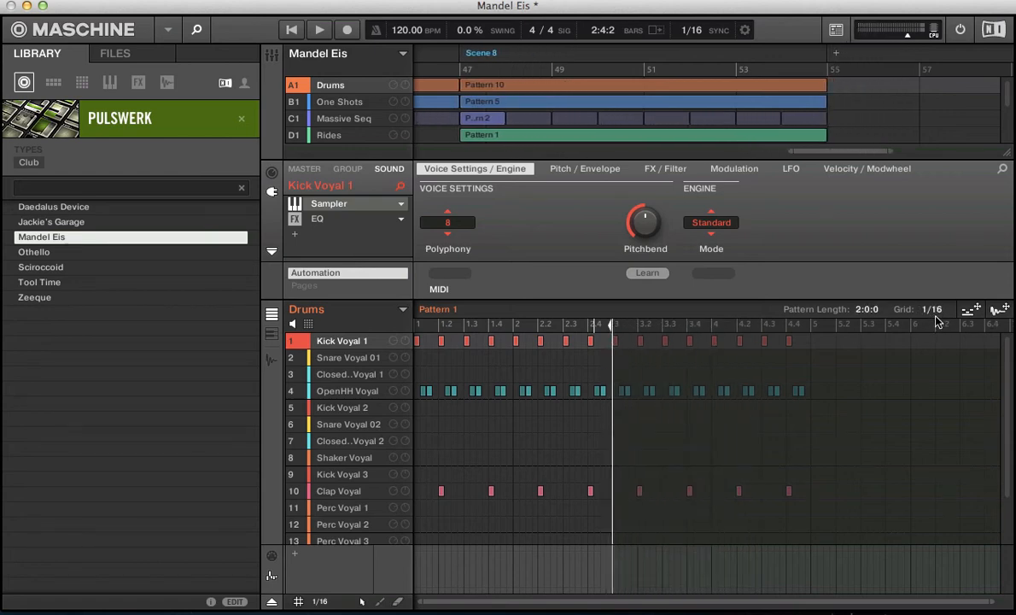
- Start playback and extend Drums Pattern 1 to 2:1:0 by its end marker
key(space)
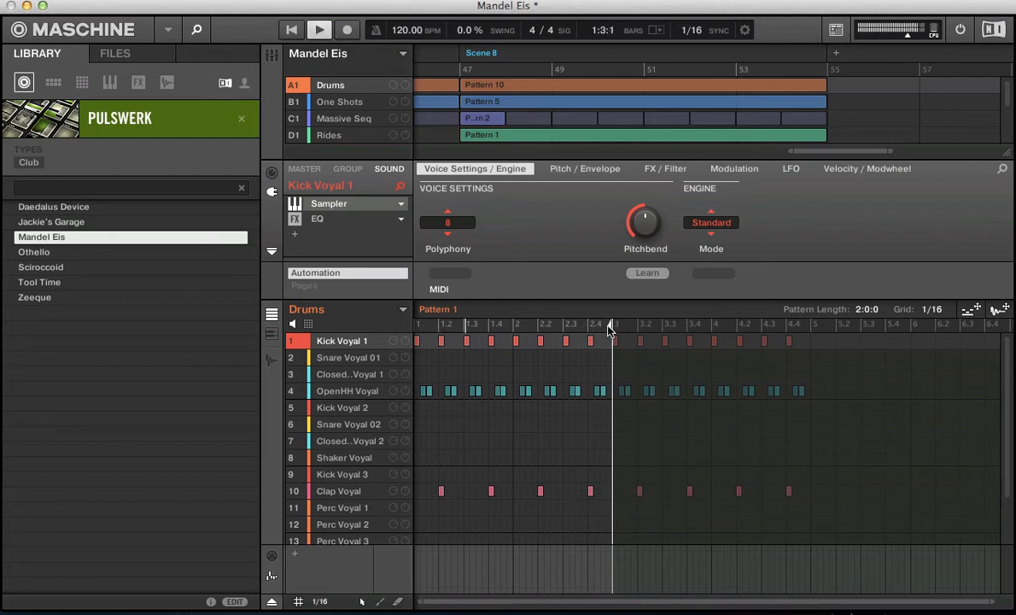
mouse_move(612, 329)
mouse_down()
mouse_move(588, 329)
mouse_move(606, 330)
mouse_up()
drag(612, 328, 638, 327)
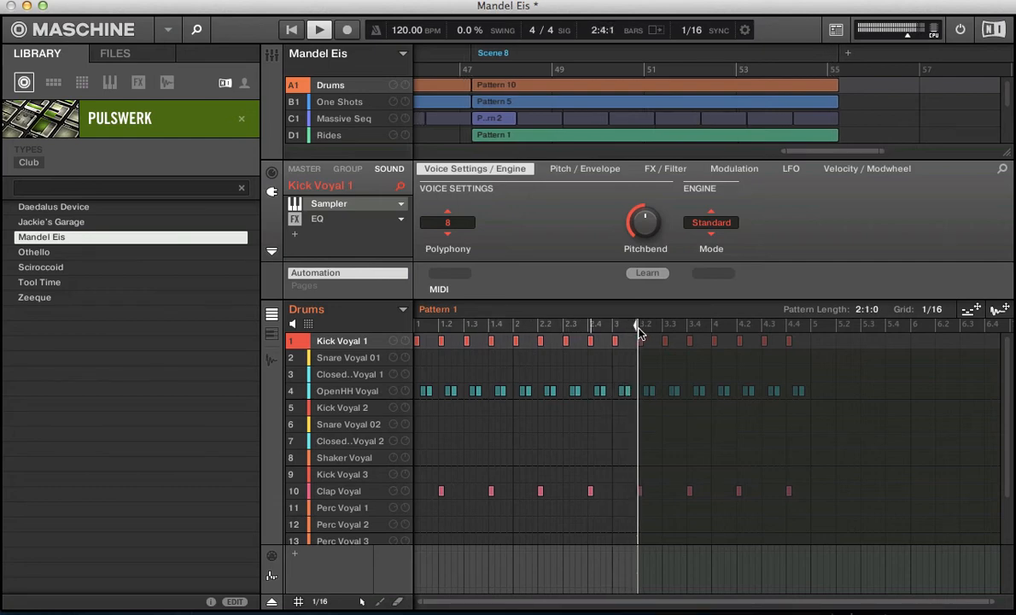
- Set the pattern grid to 1 Bar and extend Drums Pattern 1 to 3:0:0
click(931, 309)
click(949, 350)
mouse_move(638, 327)
mouse_down()
mouse_move(790, 356)
mouse_move(874, 356)
mouse_move(721, 354)
mouse_up()
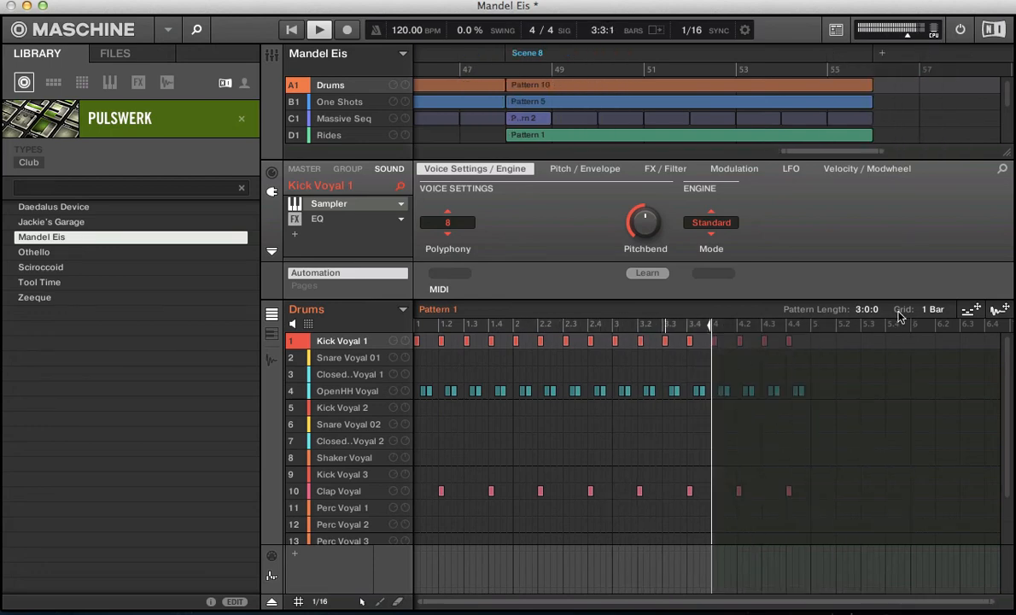
- Turn the pattern grid off and extend Drums Pattern 1 freely to about 3:3:3
click(931, 310)
click(947, 432)
mouse_move(712, 324)
mouse_down()
mouse_move(511, 339)
mouse_move(694, 367)
mouse_move(753, 345)
mouse_up()
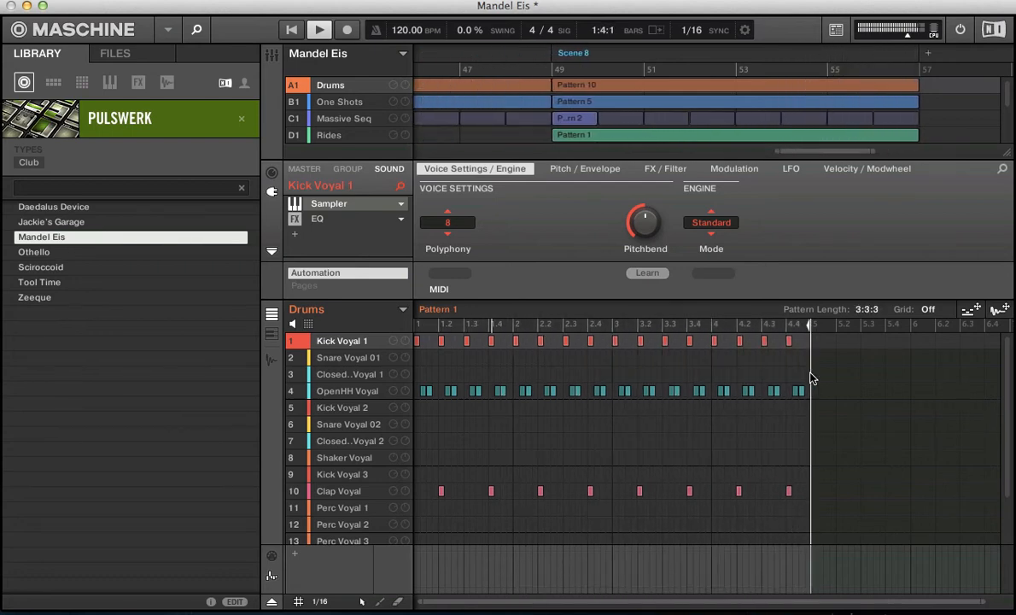
- Set the pattern grid to Quick, shorten Drums Pattern 1 to 1:0:0, and extend it back to 4:0:0
click(928, 309)
click(940, 332)
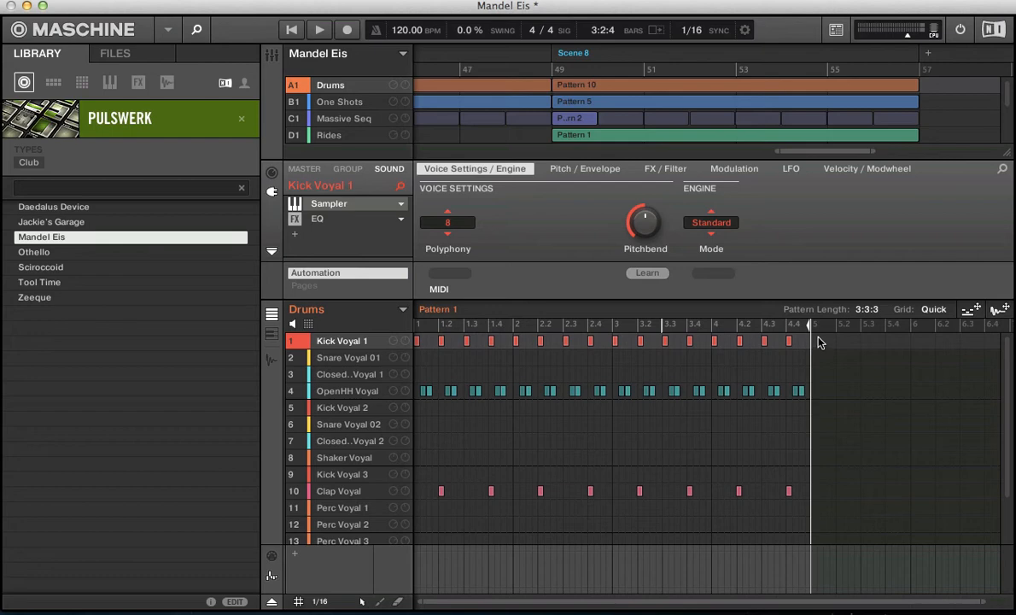
drag(811, 329, 455, 361)
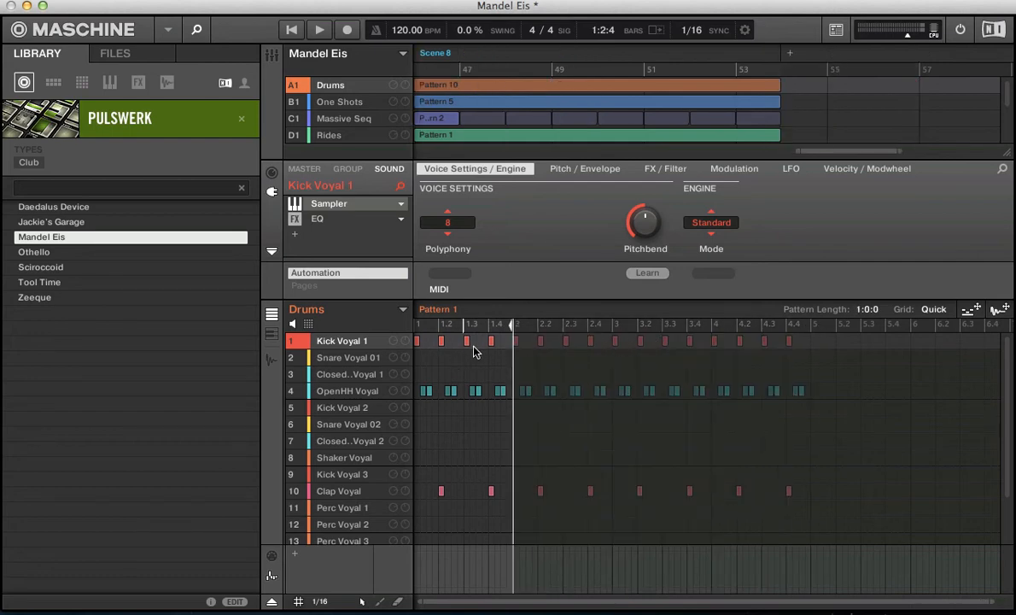
drag(522, 340, 778, 345)
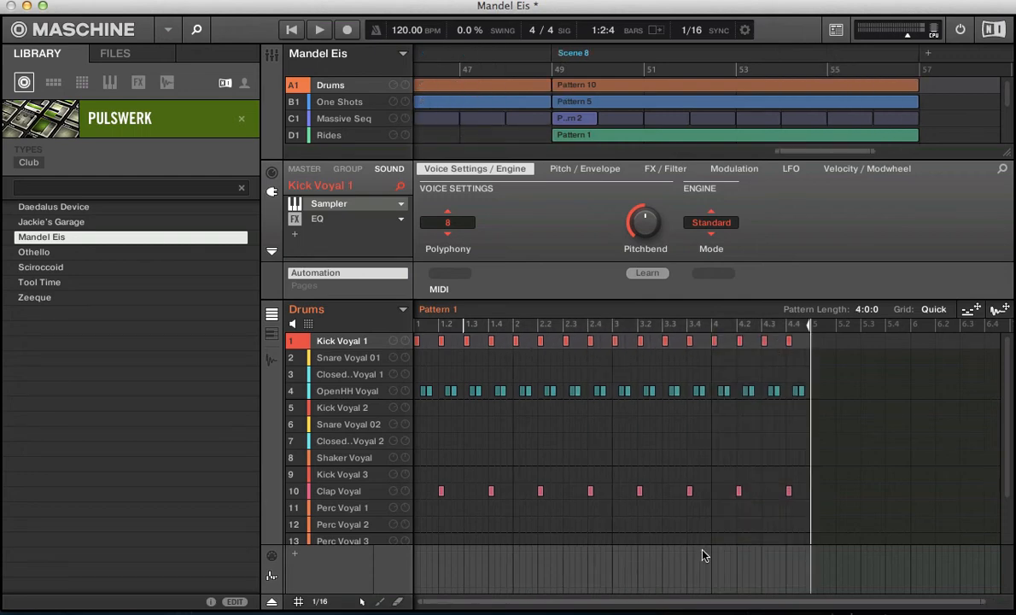
drag(713, 600, 713, 599)
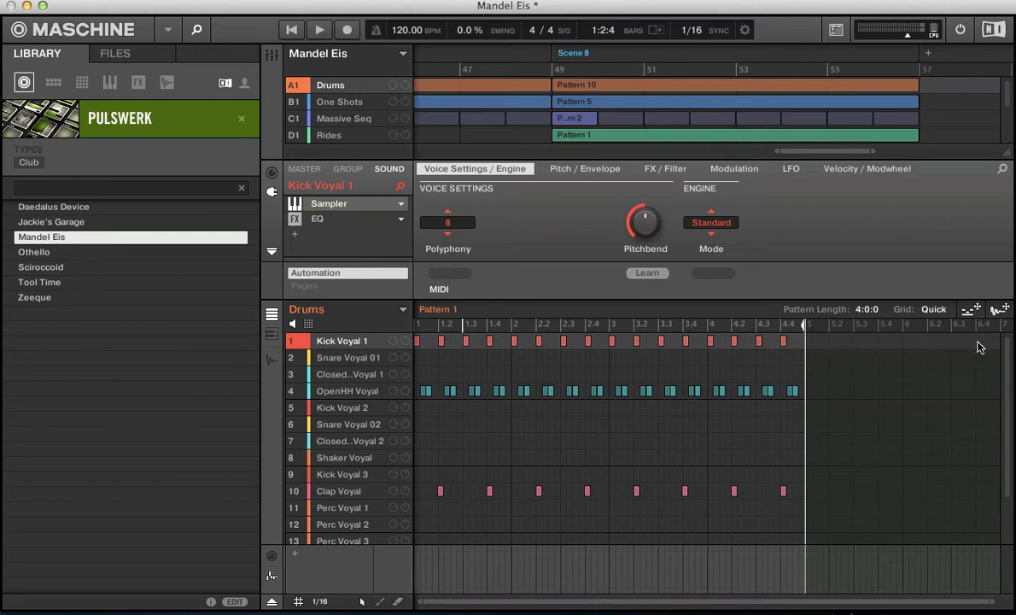
- Try shortening Drums Pattern 1 by its end marker, restore it to 4:0:0, and review the pattern length grid options
mouse_move(805, 324)
mouse_down()
mouse_move(1005, 345)
mouse_move(621, 340)
mouse_up()
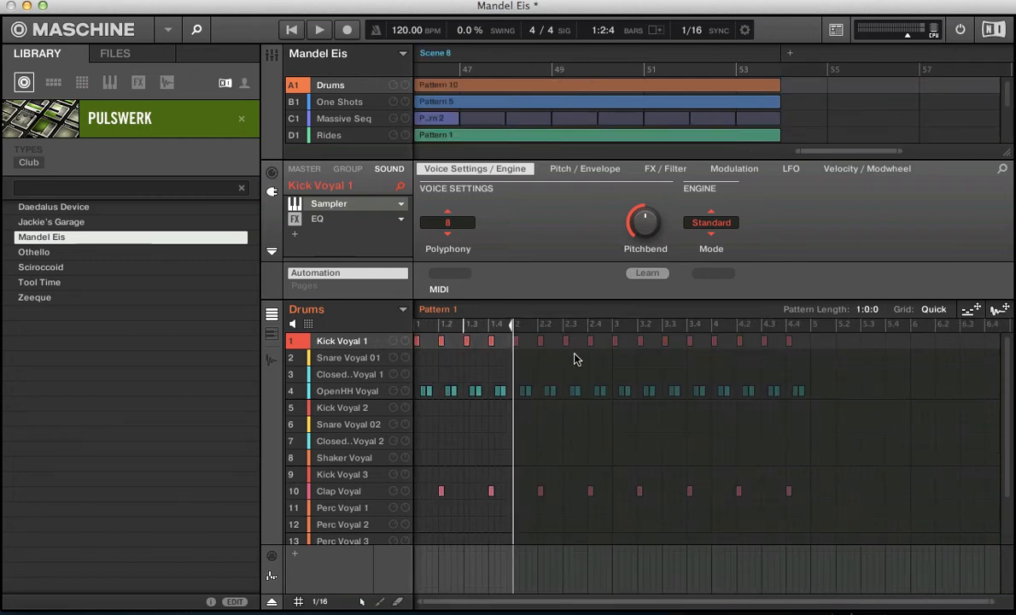
drag(576, 359, 717, 356)
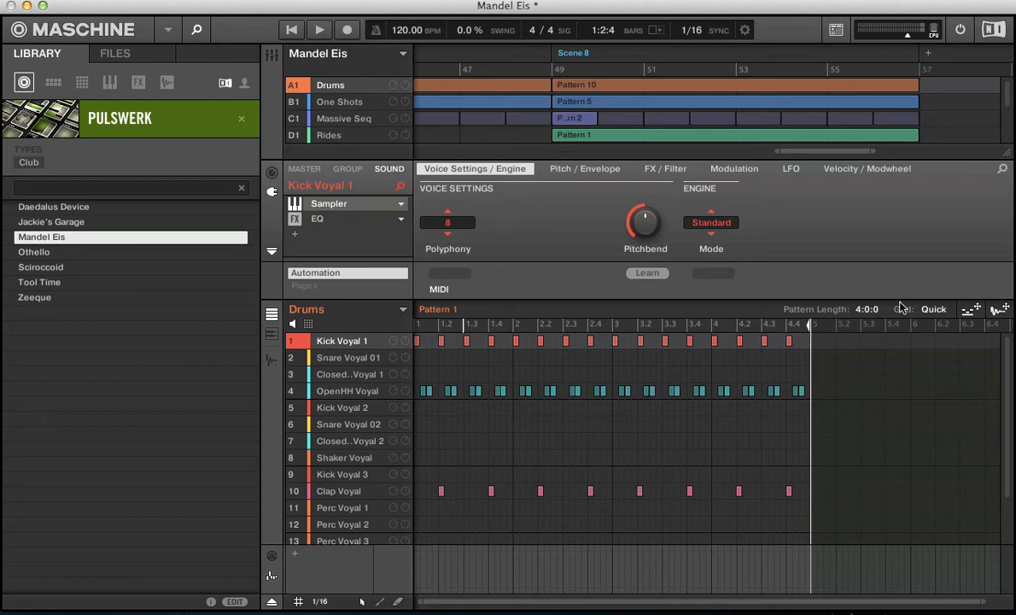
click(933, 310)
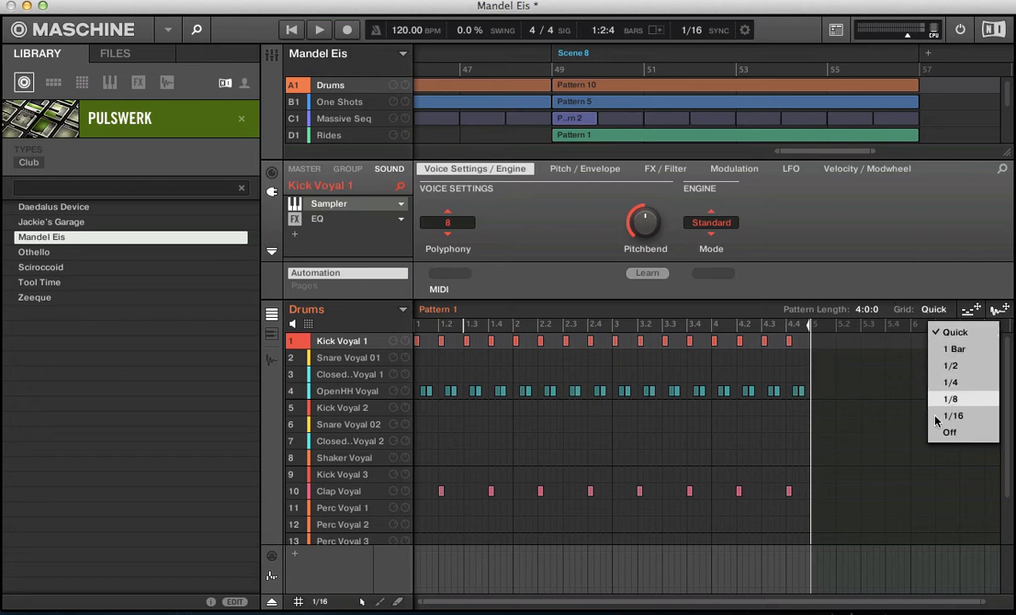
click(920, 309)
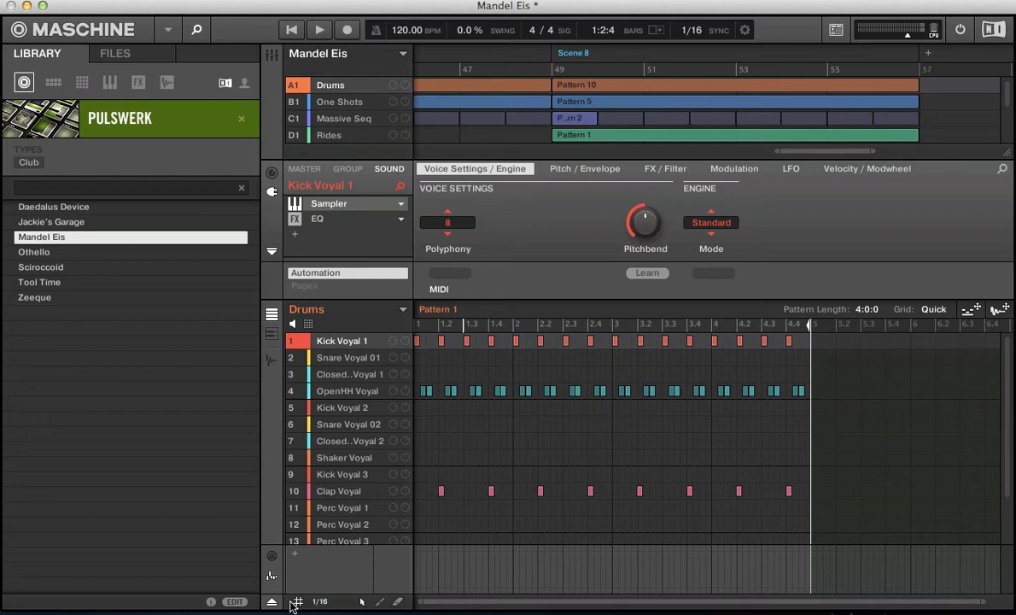
- Set the step grid to 1/4 and shorten Drums Pattern 1 to 1:0:0
click(320, 603)
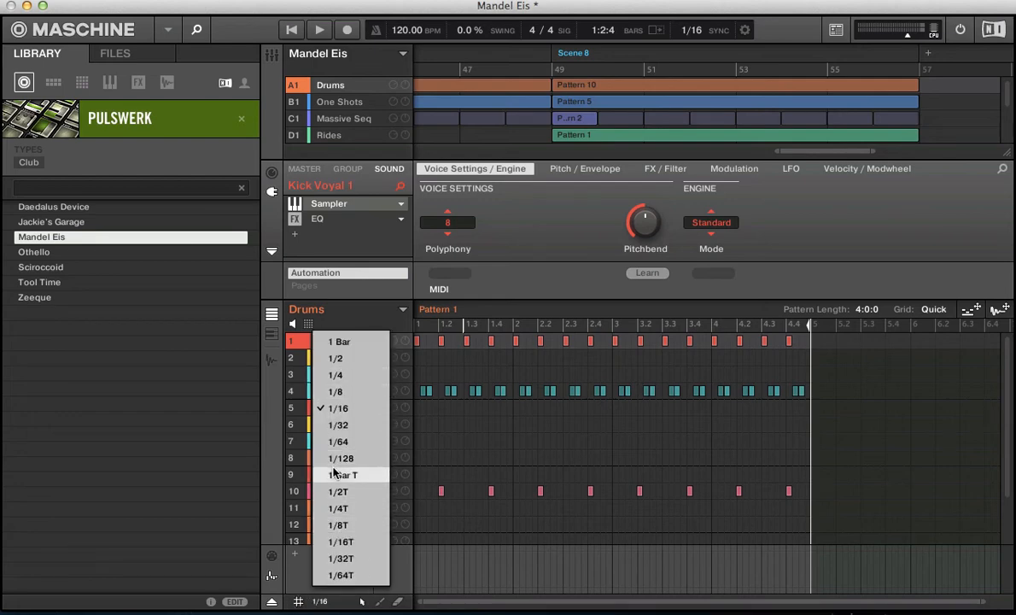
click(328, 410)
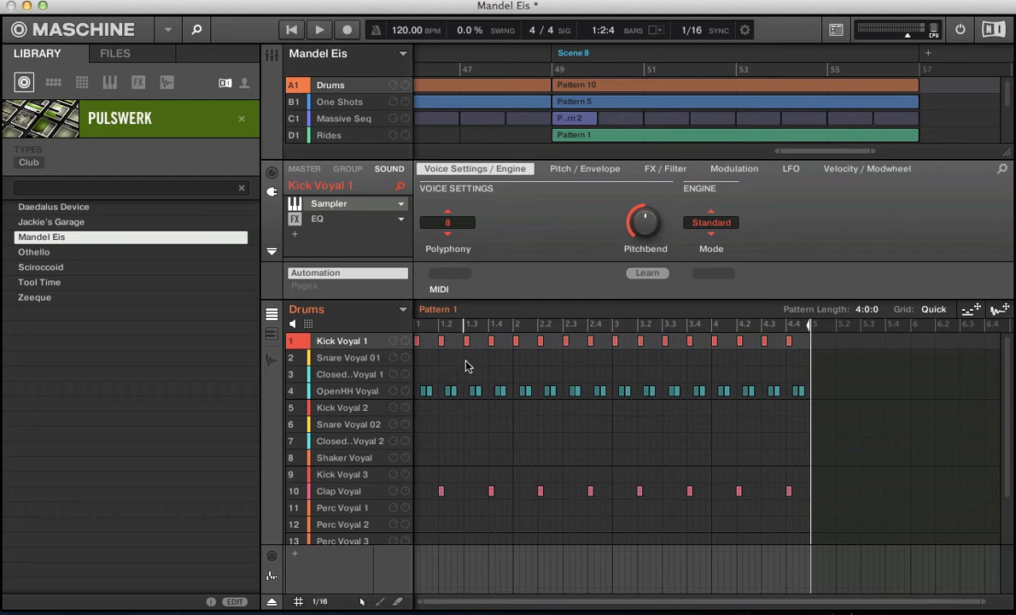
click(319, 601)
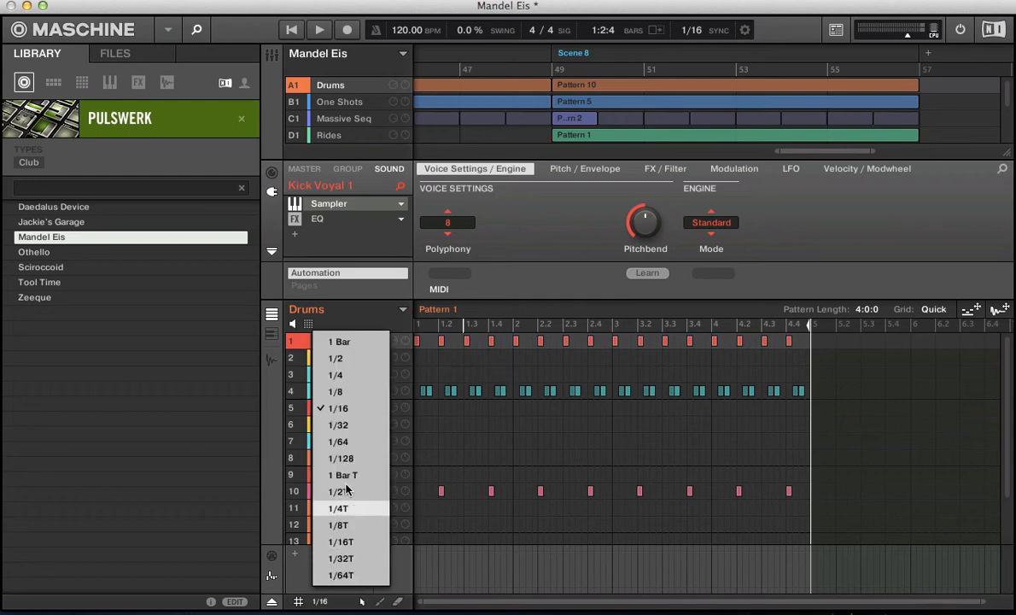
click(333, 378)
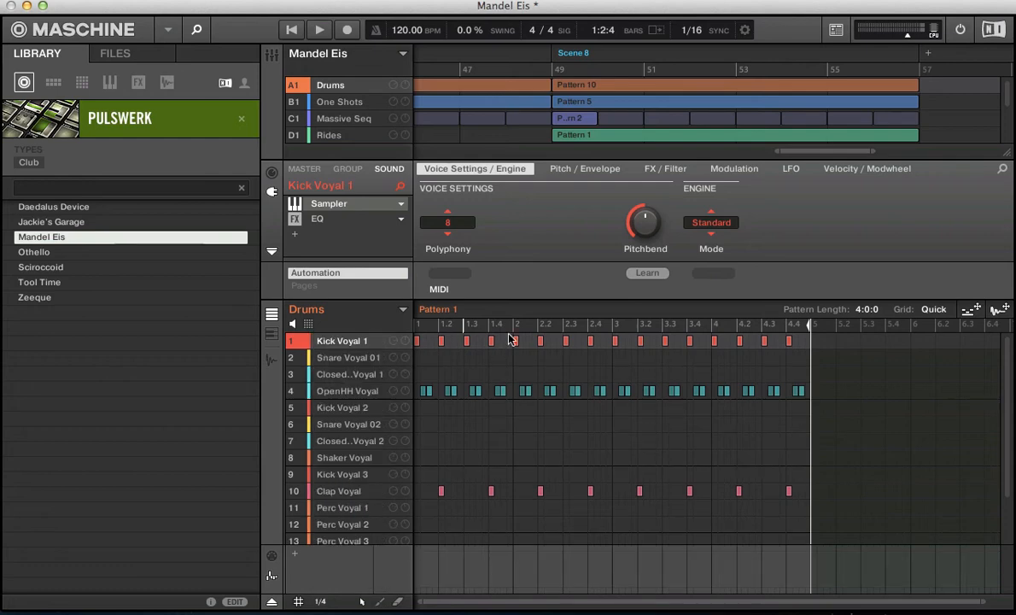
drag(811, 331, 513, 331)
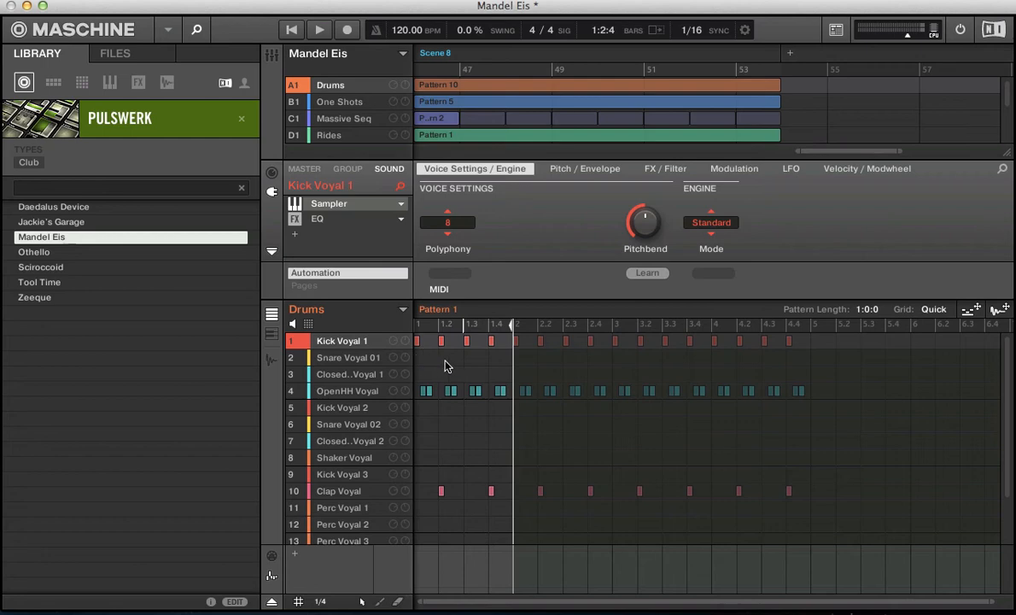
- Start playback, add Snare Voyal 01 quarter notes at 1 and 1.3, and remove both again after stopping
key(space)
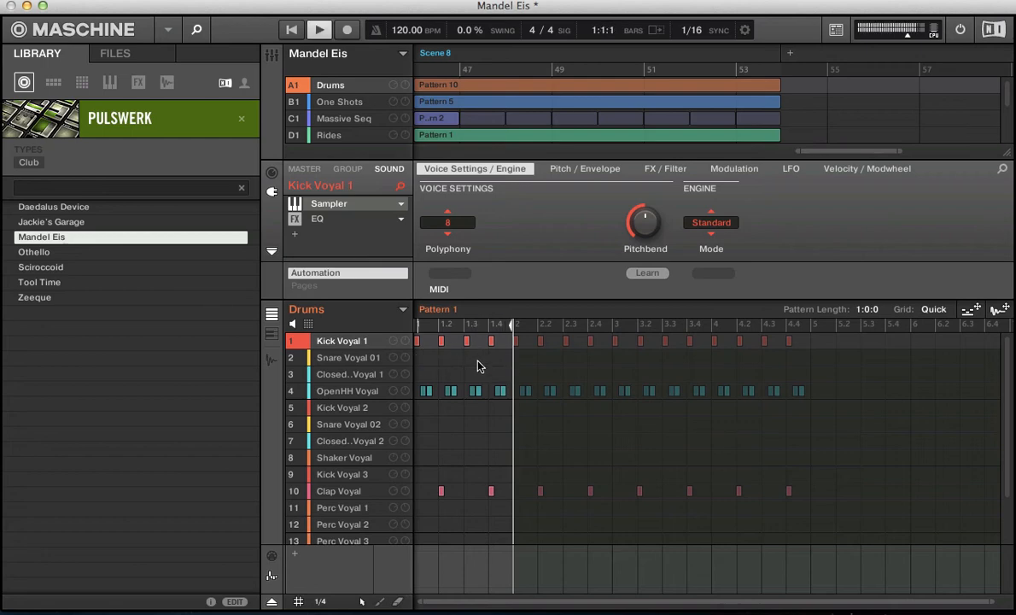
click(469, 360)
click(427, 360)
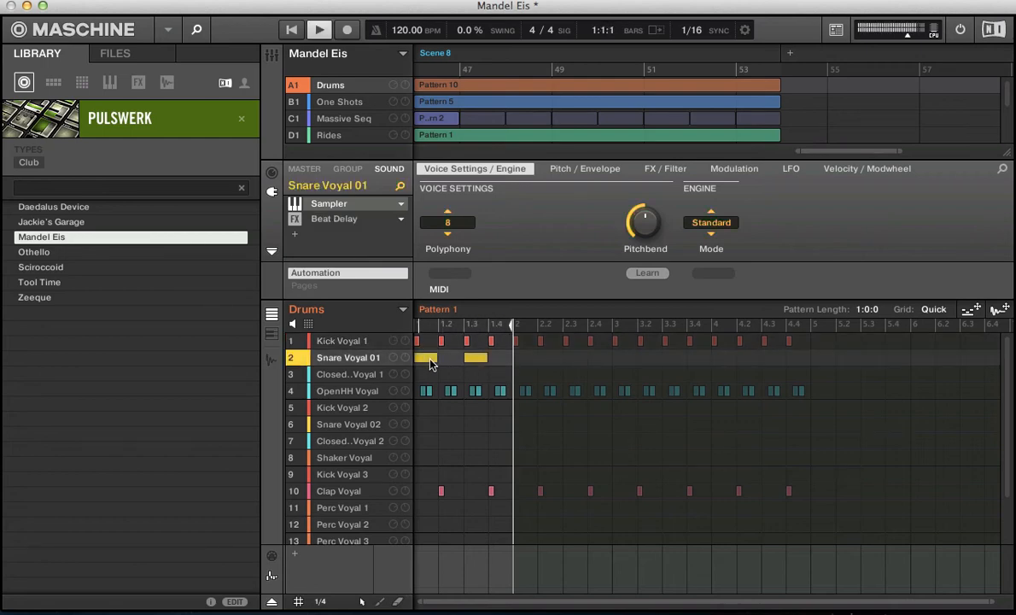
key(space)
click(477, 357)
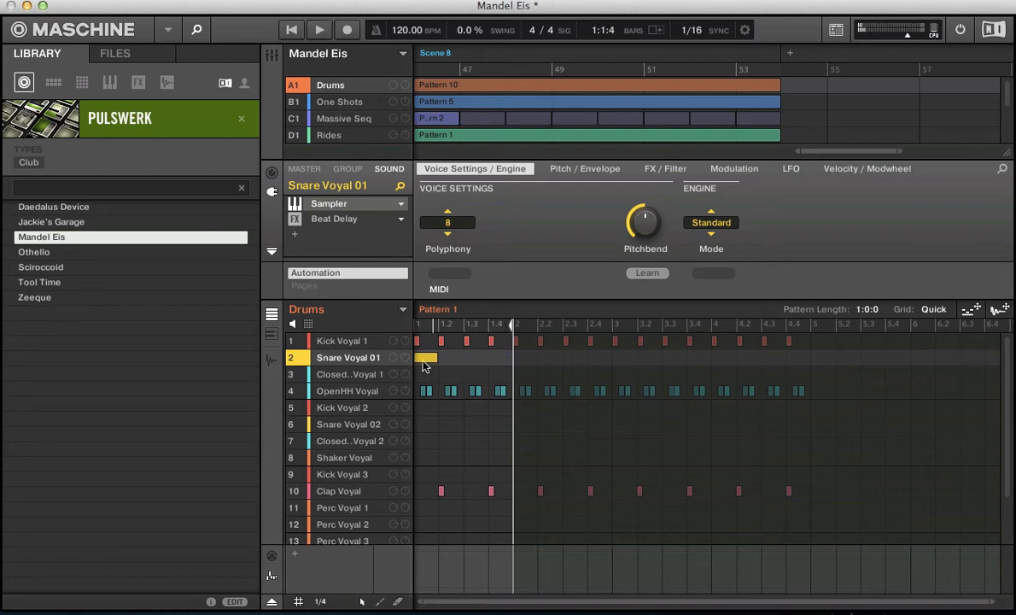
click(425, 358)
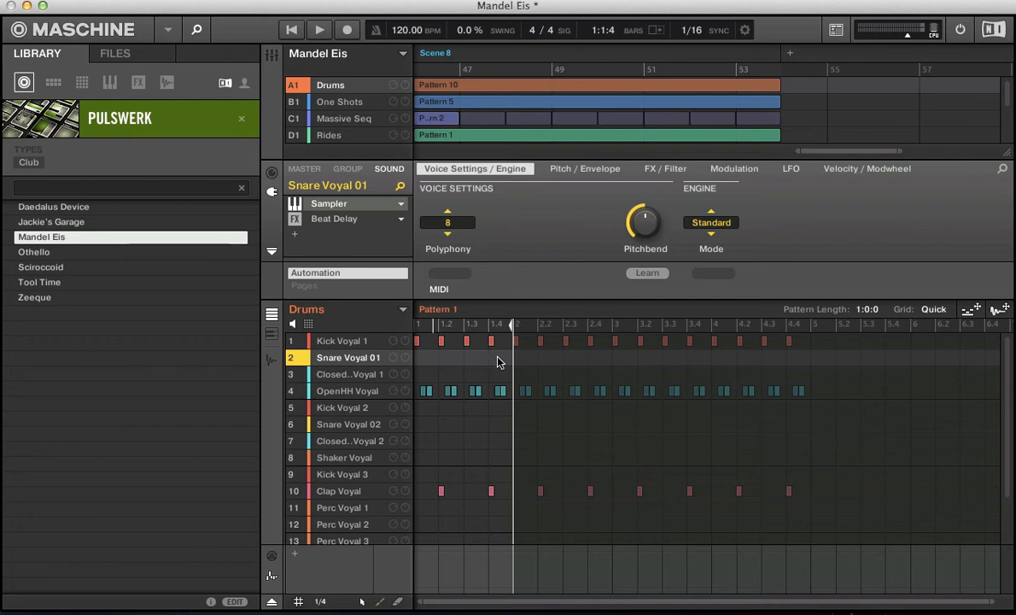
- Set the step grid of Drums Pattern 1 to 1/128 and examine its fine subdivisions within the first bar
click(321, 601)
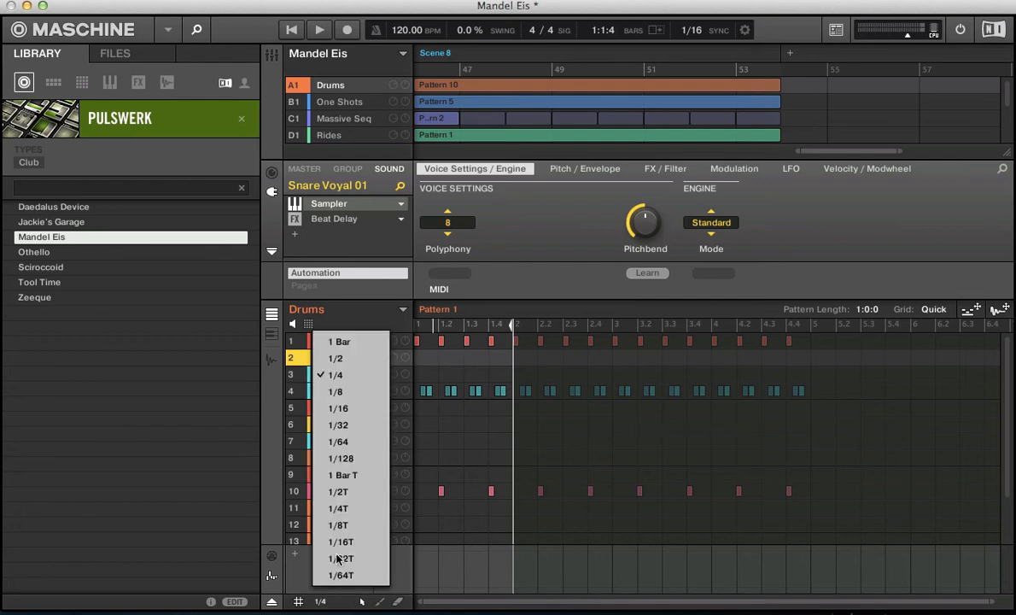
click(329, 460)
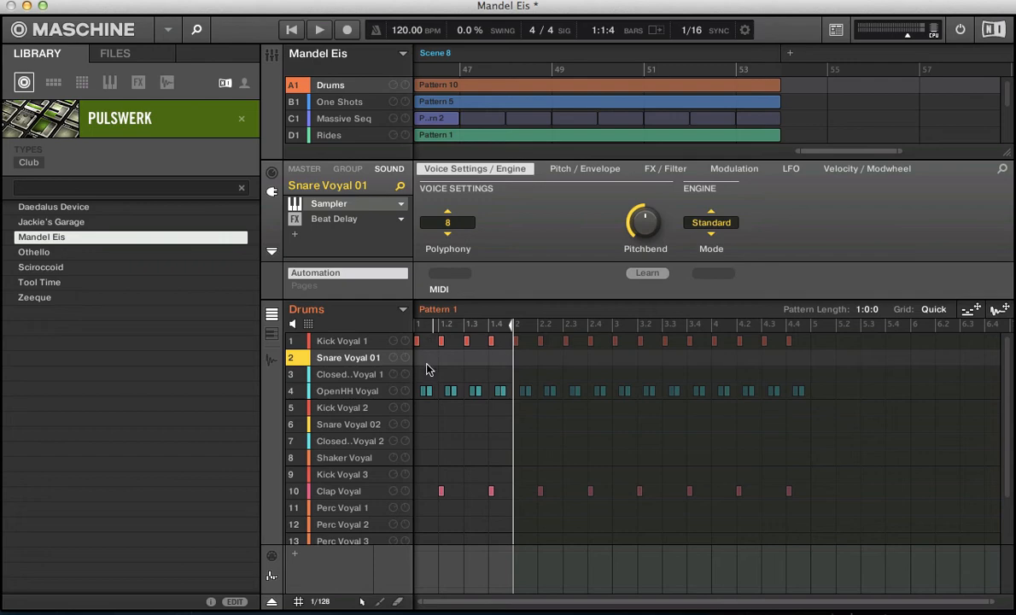
drag(451, 603, 160, 606)
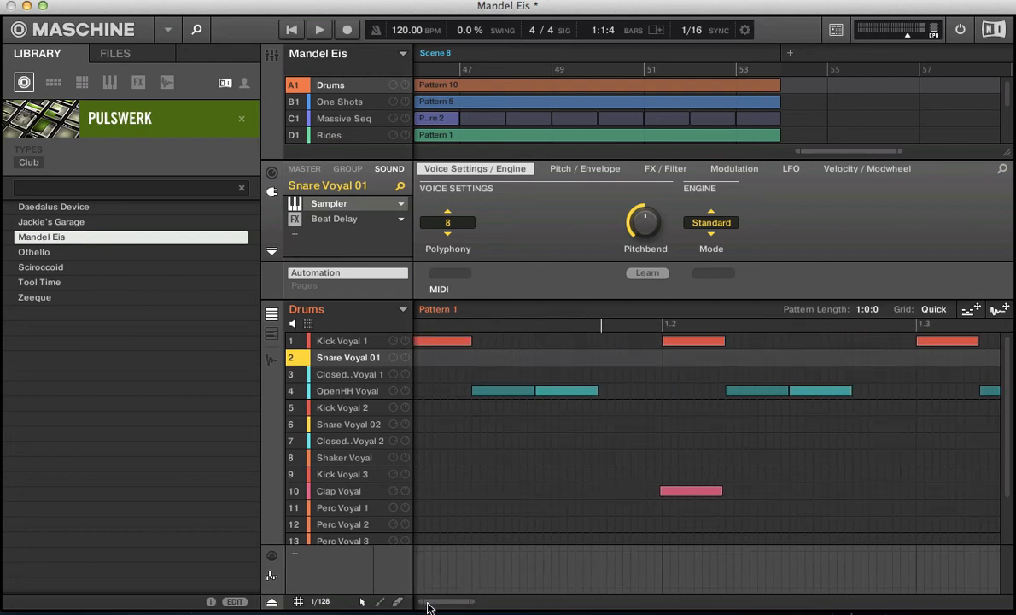
drag(424, 605, 427, 604)
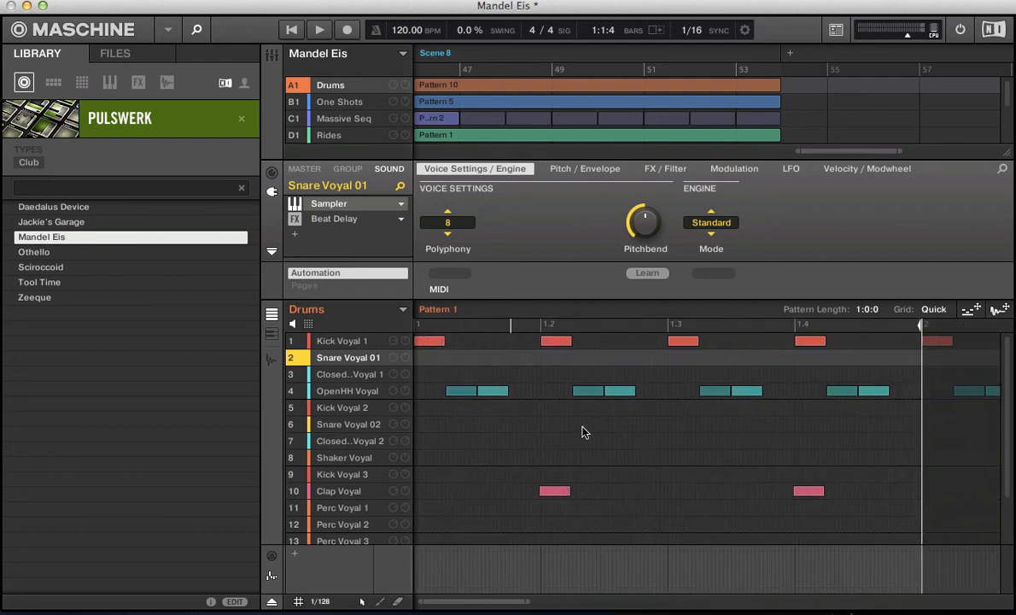
- Set the step grid back to 1/16 and briefly play Drums Pattern 1
click(320, 602)
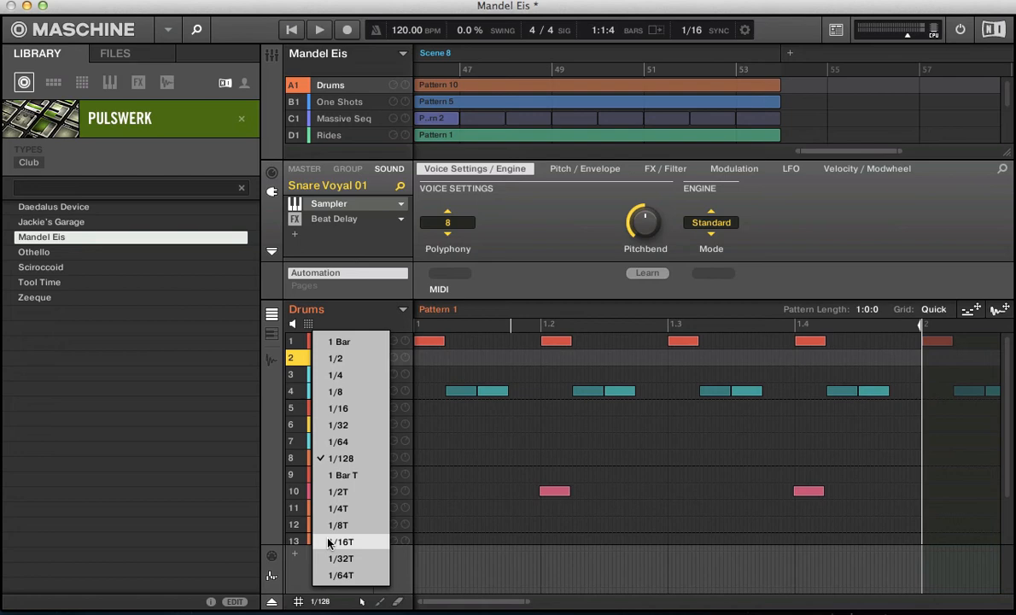
click(336, 408)
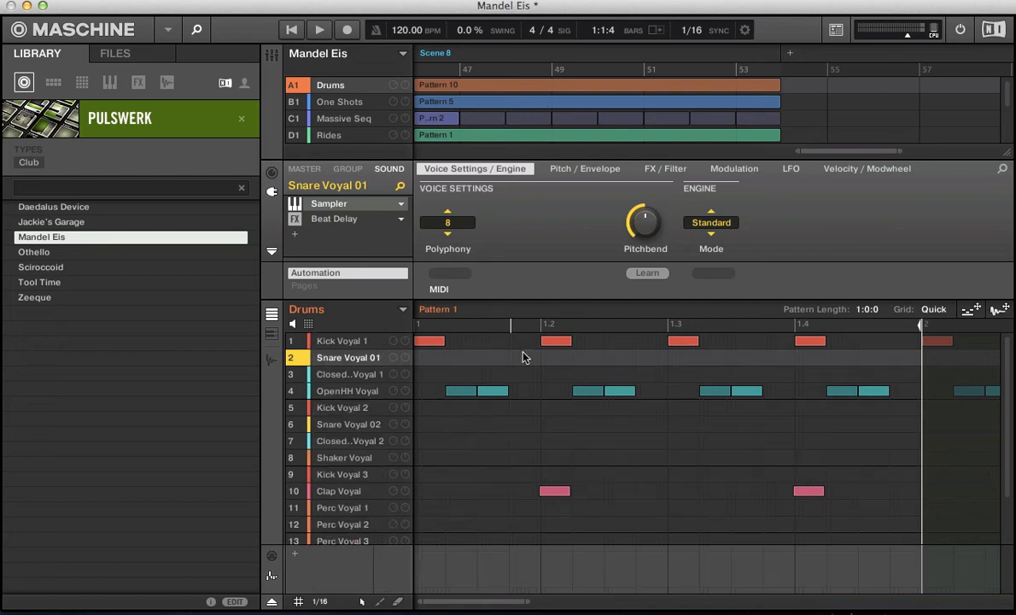
drag(460, 601, 461, 605)
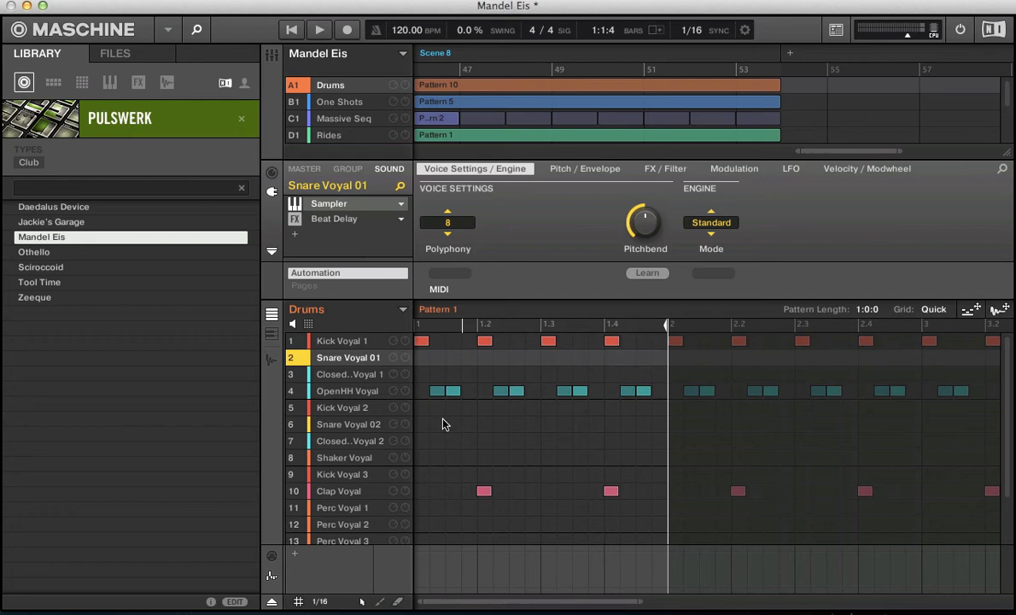
key(space)
key(space)
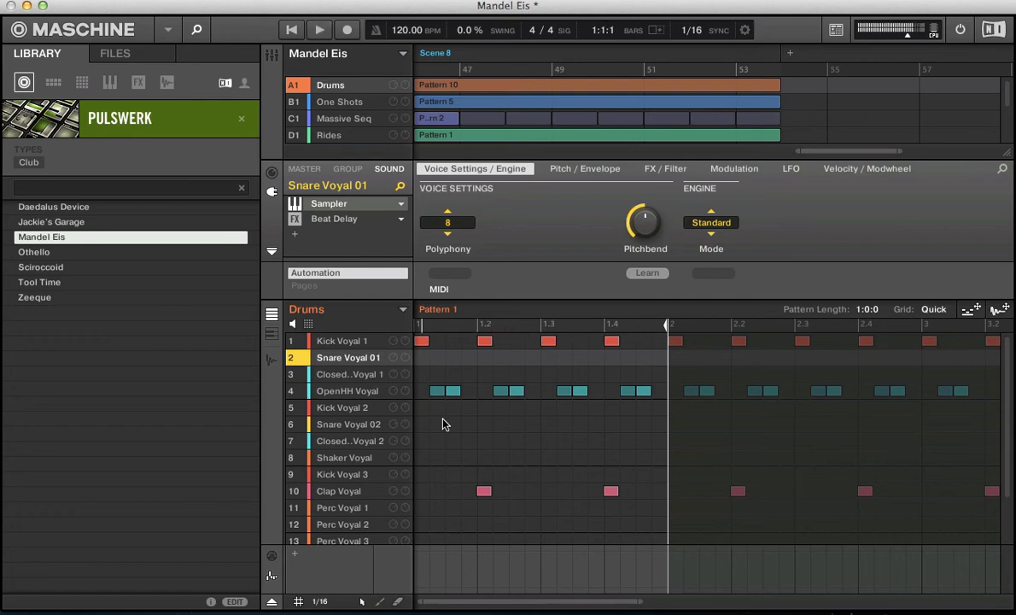
- Set the step grid to 1/2T and delete all notes from Drums Pattern 1
click(320, 601)
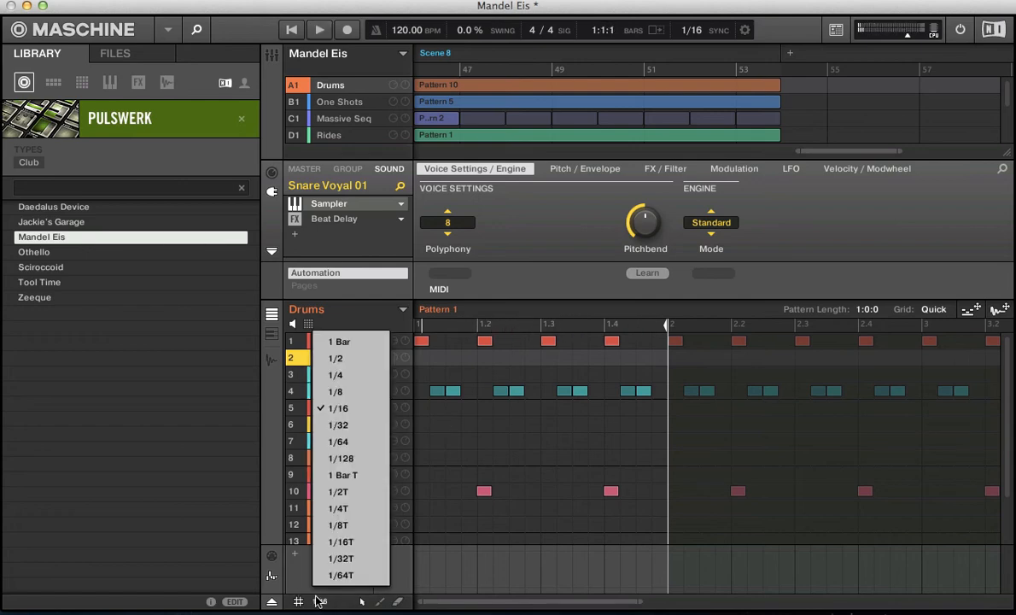
click(329, 489)
click(480, 424)
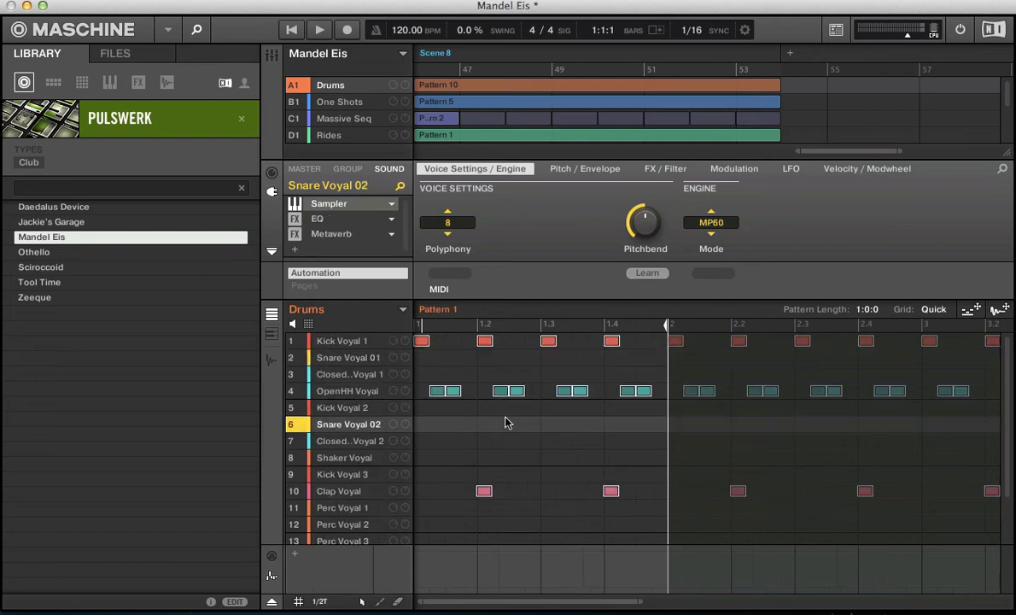
key(Delete)
- Fill the bar with three consecutive 1/2T notes on Kick Voyal 1 and start playback
click(419, 345)
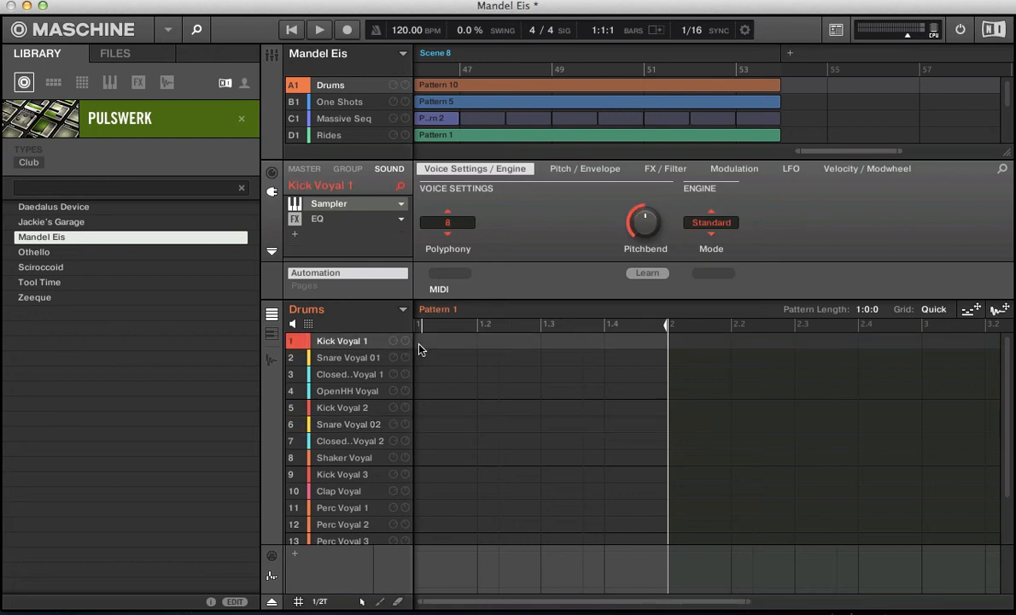
click(419, 345)
click(508, 346)
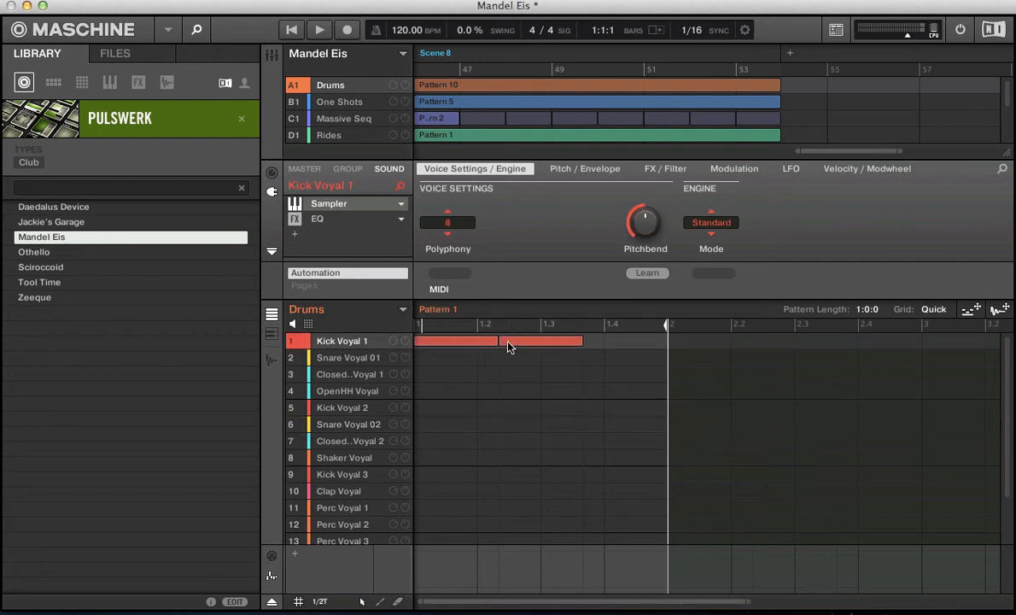
click(593, 343)
key(space)
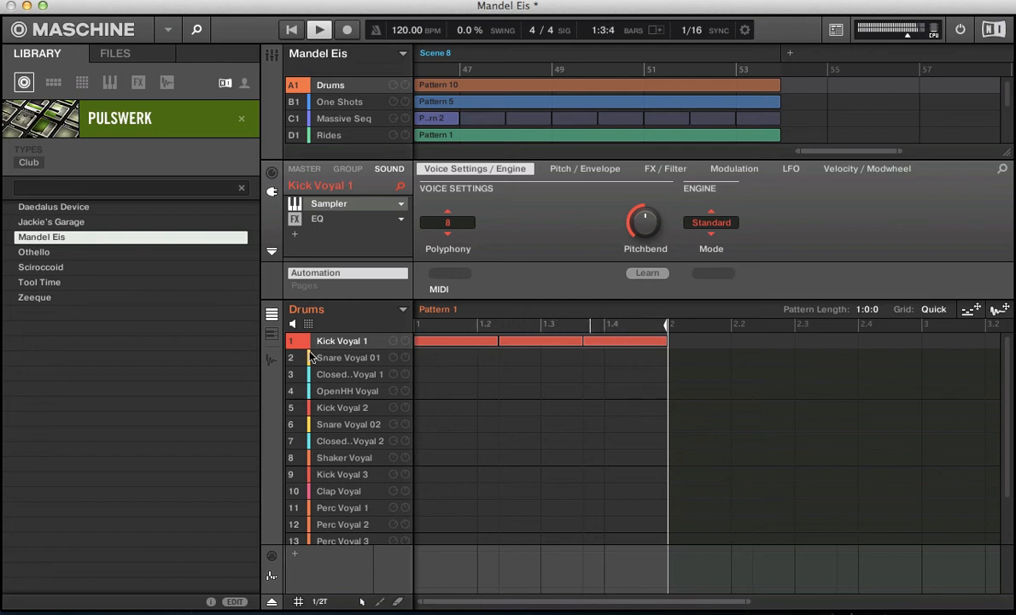
- Add Snare Voyal 01 notes on the second and third 1/2T divisions of the bar
click(334, 362)
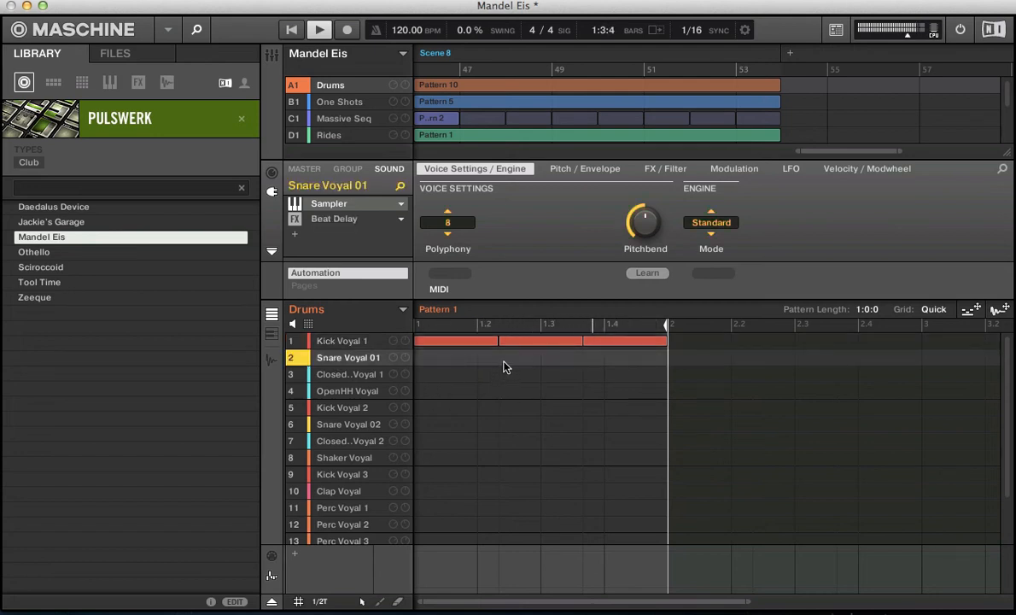
click(504, 359)
click(622, 360)
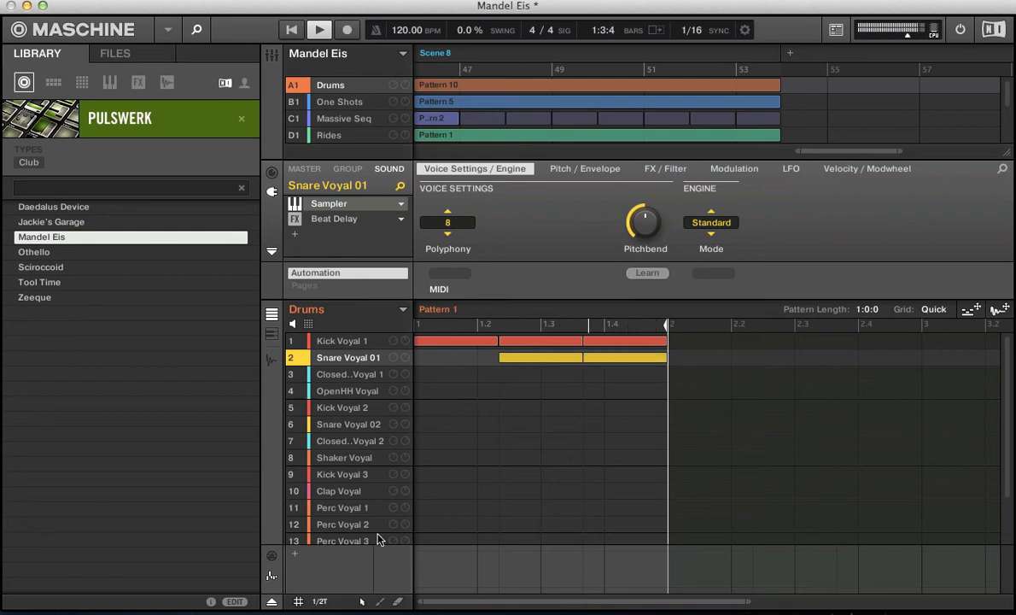
- Set the step grid to 1/8T, add a ClosedHH Voyal 1 note on the second triplet of each beat, and stop playback
click(321, 602)
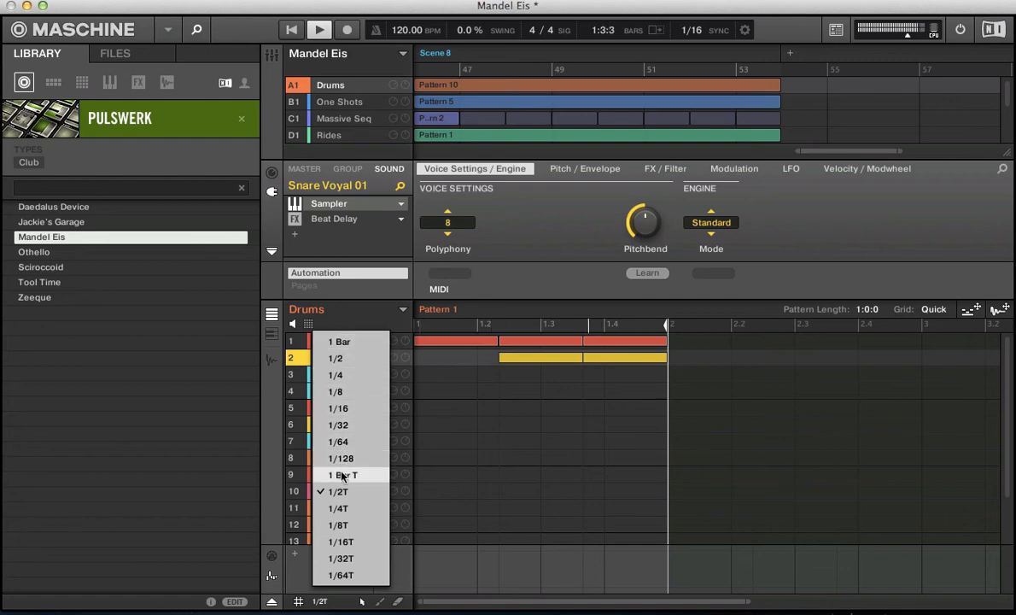
click(339, 526)
click(444, 375)
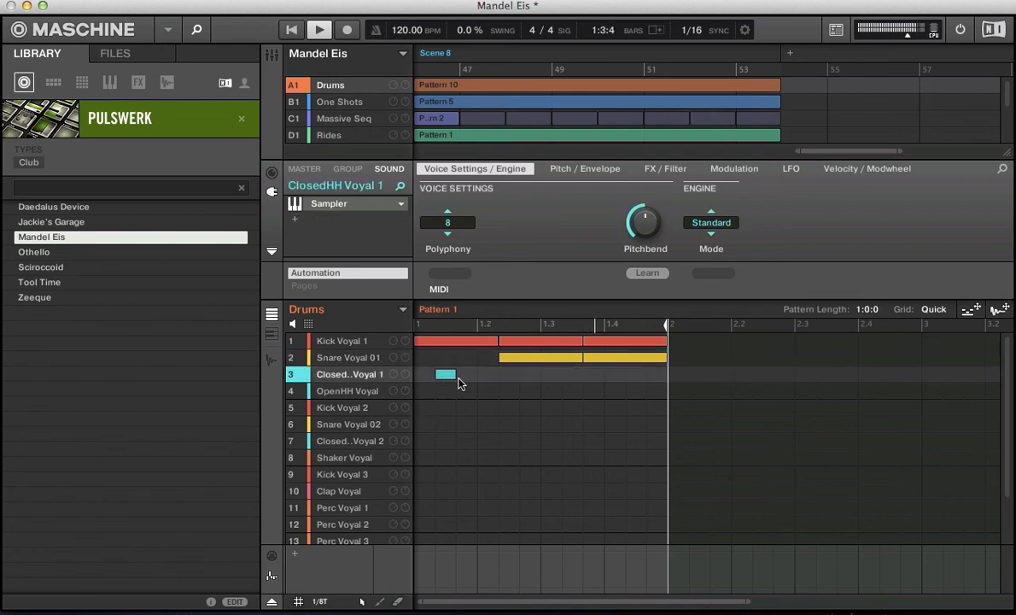
click(515, 376)
click(572, 376)
click(637, 374)
key(space)
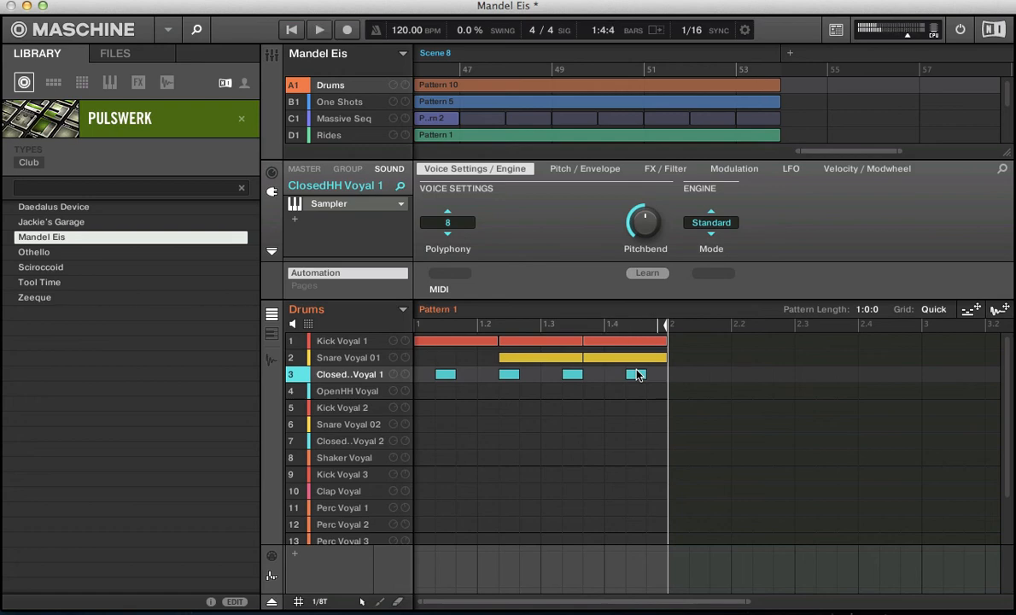
- Replace all the pattern's notes with Kick Voyal 1 hits on all four beats and Snare Voyal 01 hits at 1.2 and 1.4
drag(659, 382, 414, 341)
key(Delete)
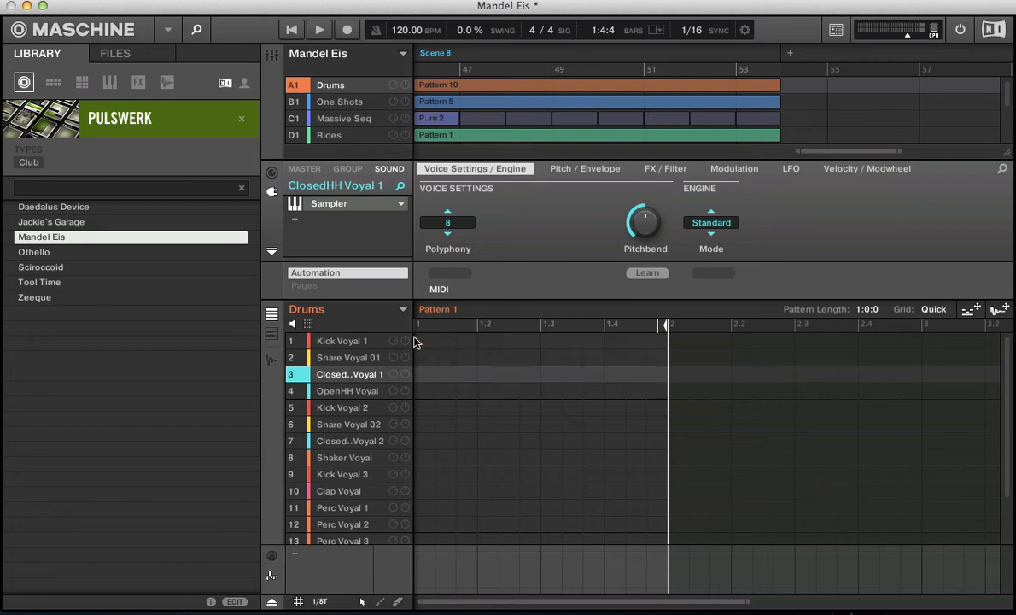
click(421, 340)
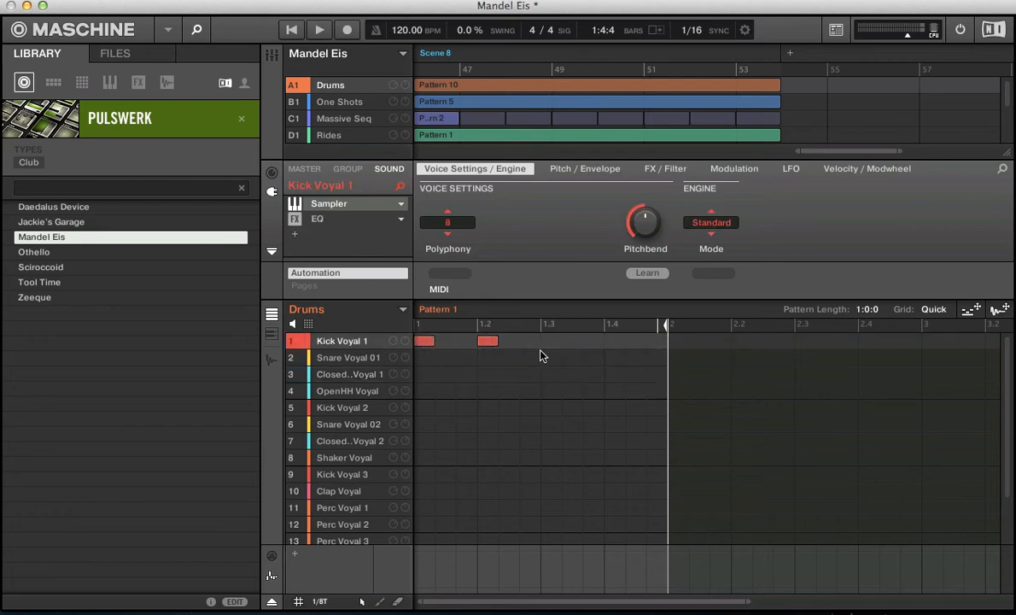
click(615, 342)
click(487, 357)
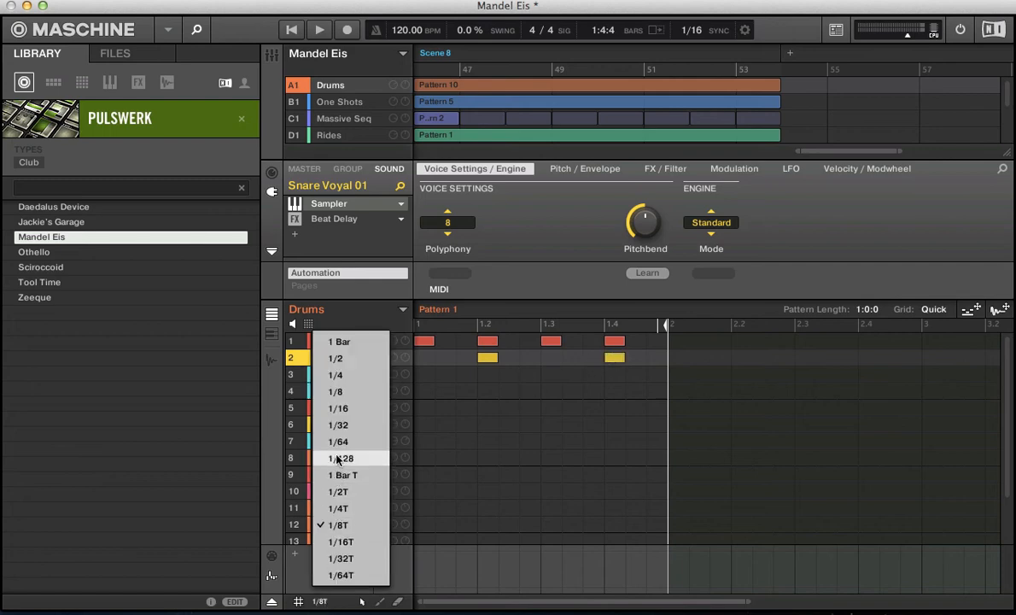
- Set the step grid to 1/16, add a ClosedHH Voyal 1 note on each beat's third sixteenth, and open the note editing options
click(336, 408)
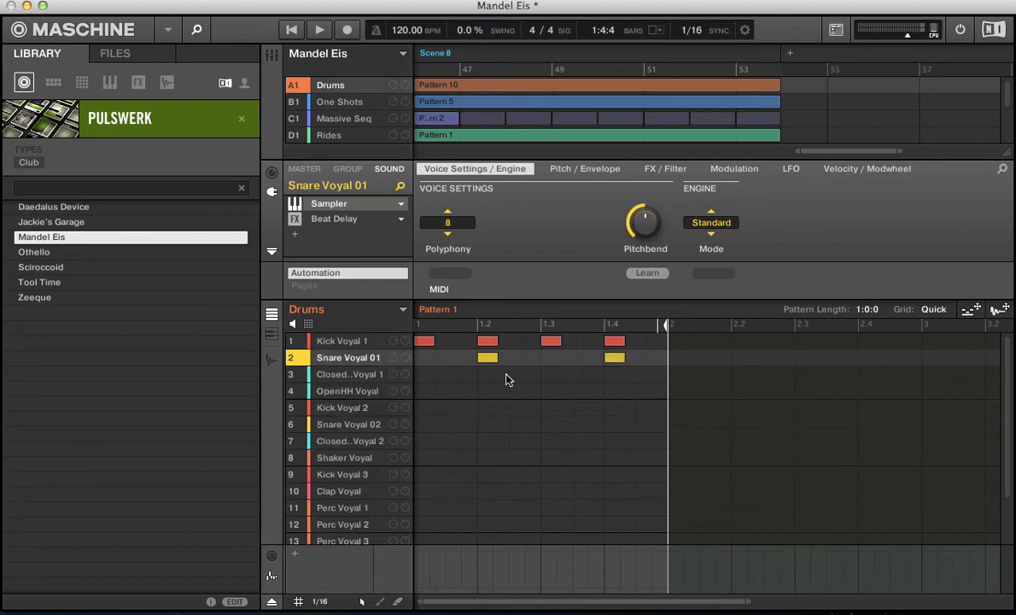
click(453, 375)
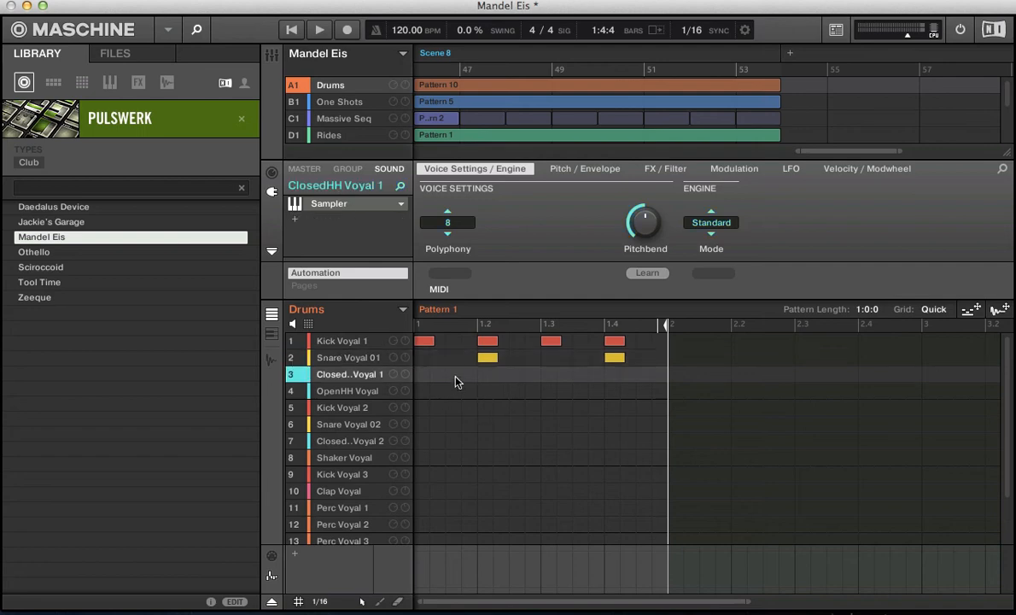
click(518, 376)
right_click(547, 381)
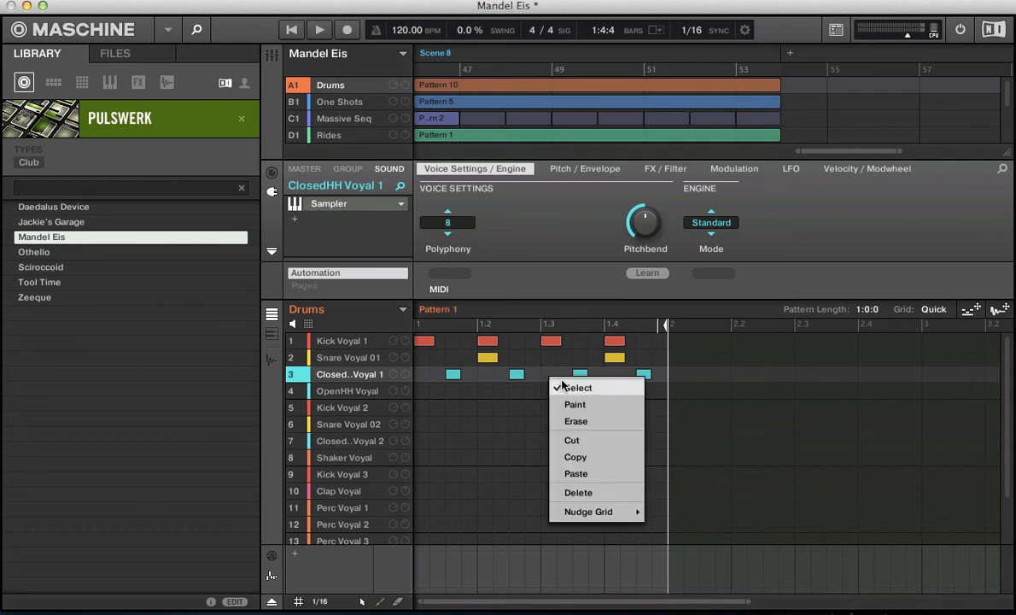
- Use a Step/2 nudge grid and nudge the ClosedHH Voyal 1 note in beat 2 right and left, leaving it just before 1.2
mouse_move(556, 512)
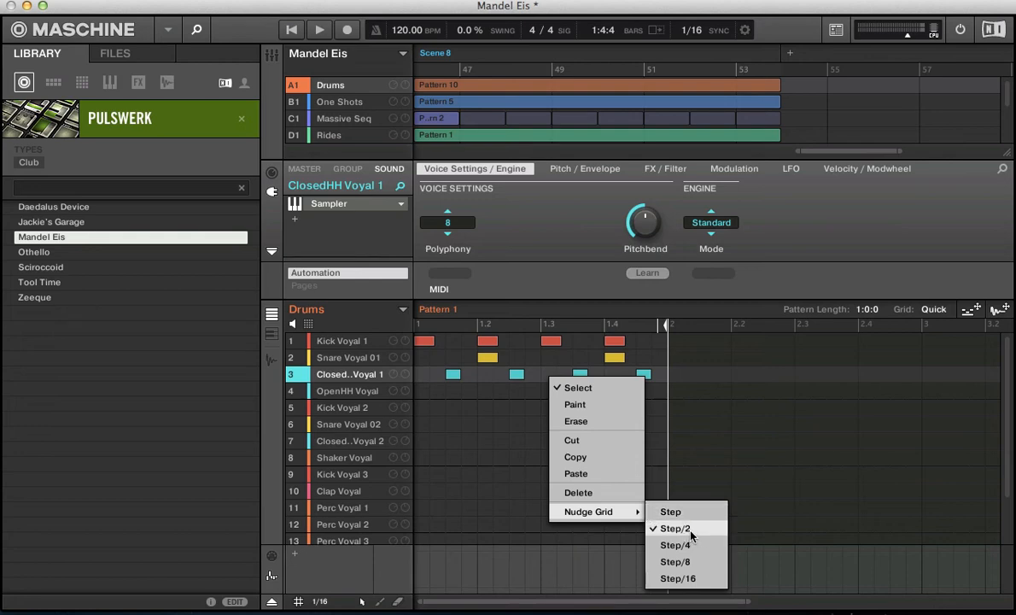
click(657, 543)
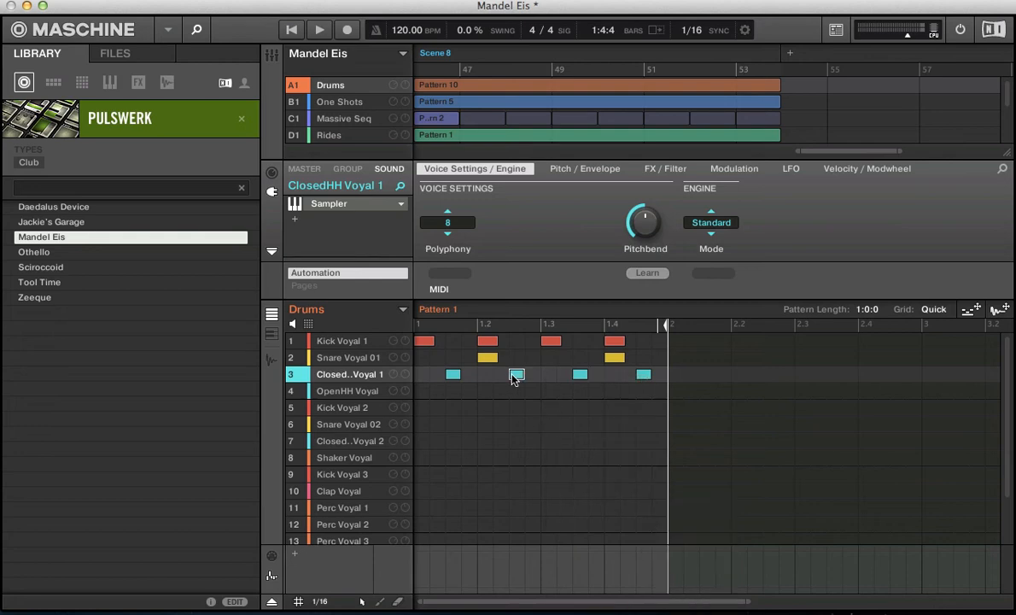
key(space)
key(Right)
key(Right)
key(Left)
key(Left)
key(Left)
key(Left)
- Set the nudge grid to Step/16 and nudge the selected ClosedHH Voyal 1 note right in fine increments into beat 2
right_click(516, 377)
mouse_move(548, 515)
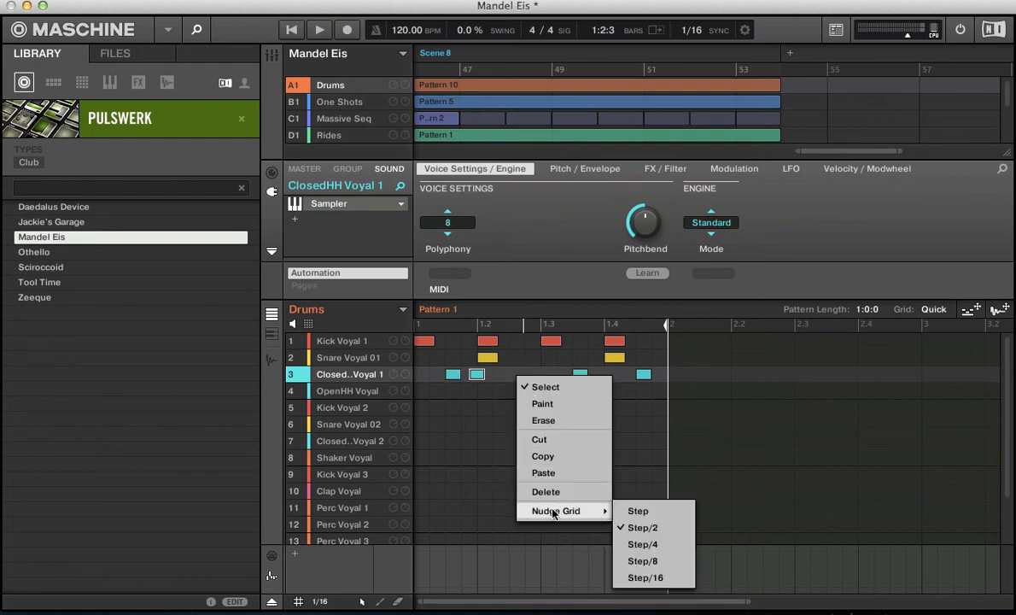
click(647, 578)
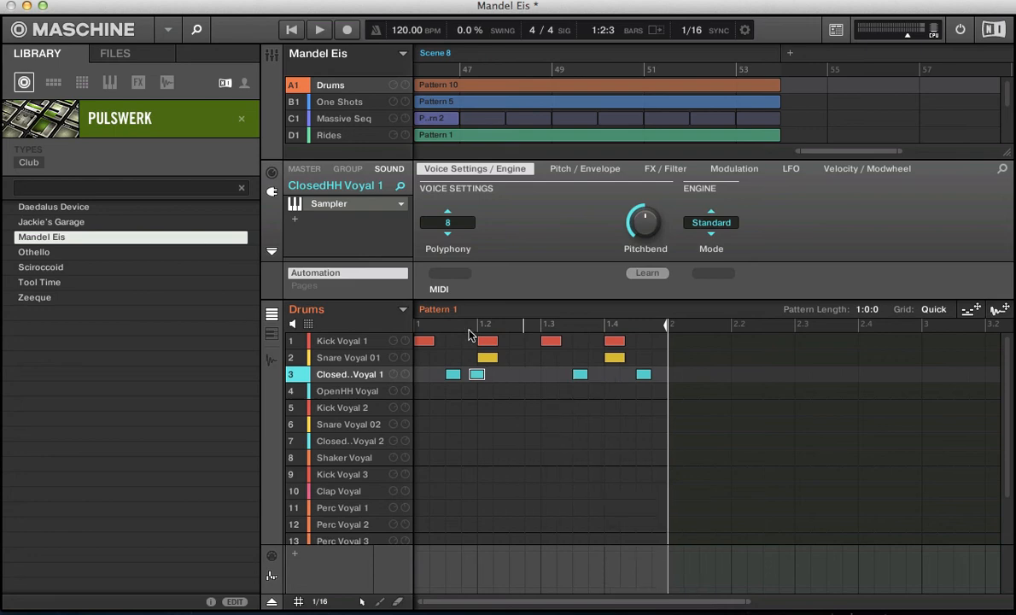
key(alt+Right)
key(alt+Right)
key(alt+Right)
key(alt+Right)
key(alt+Right)
key(alt+Right)
key(alt+Right)
key(alt+Right)
key(alt+Right)
key(alt+Right)
key(alt+Right)
key(alt+Right)
key(alt+Right)
key(alt+Right)
key(alt+Right)
key(alt+Right)
key(alt+Right)
key(alt+Right)
key(alt+Right)
- Set the nudge grid to Step and move the selected ClosedHH Voyal 1 note right, close to beat 2's third sixteenth
right_click(514, 384)
mouse_move(581, 509)
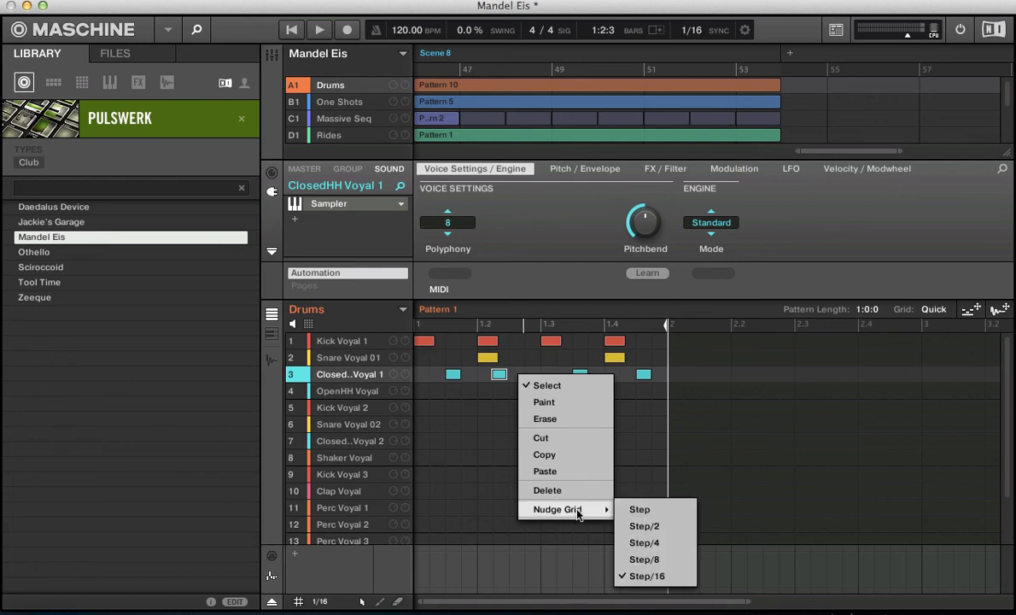
click(636, 509)
drag(500, 379, 515, 379)
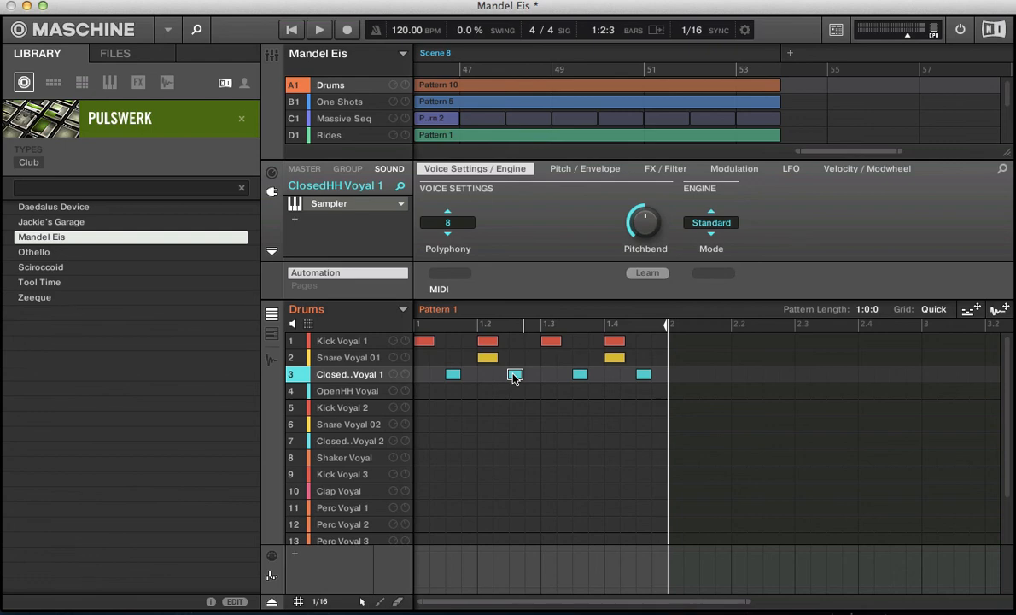
- During playback, nudge the selected ClosedHH Voyal 1 note right and left in whole steps, leaving it one sixteenth earlier
key(space)
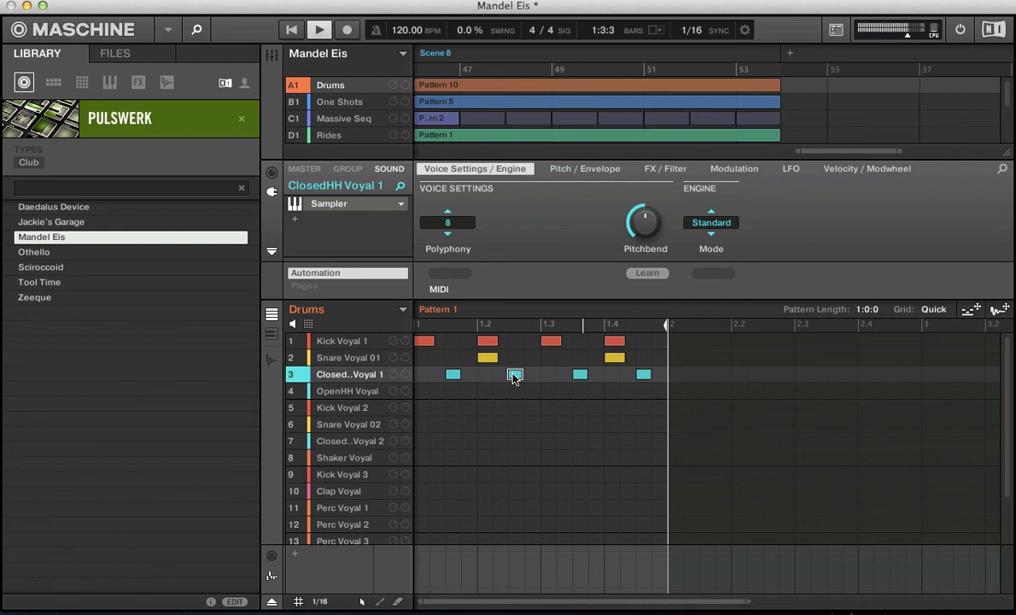
key(Right)
key(Right)
key(Right)
key(Right)
key(Right)
key(Left)
key(Left)
key(Left)
key(Left)
key(Left)
key(Left)
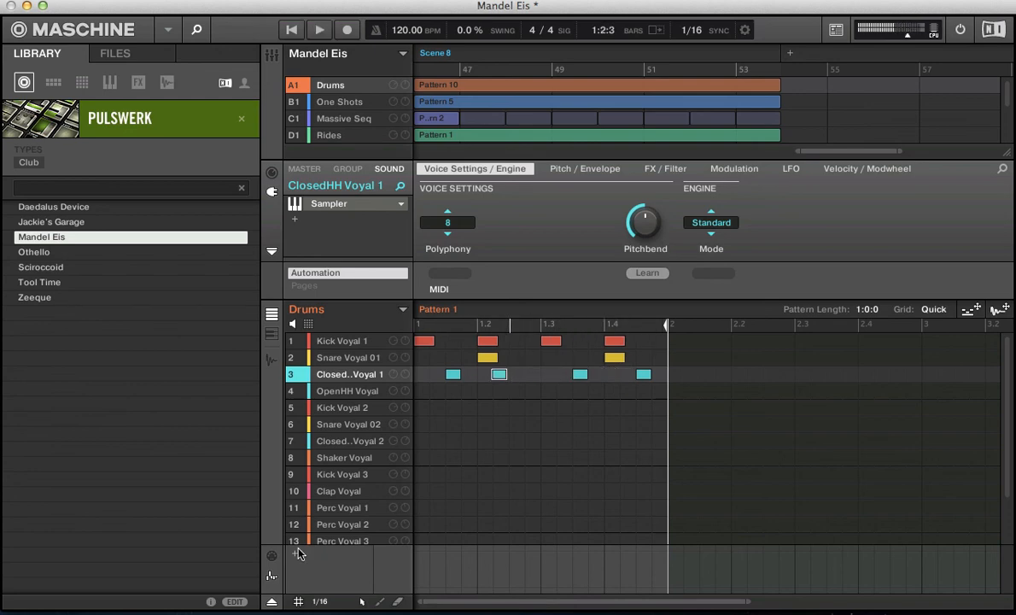
- Set the step grid to 1/4, nudge the selected ClosedHH Voyal 1 note one quarter note right, and keep the nudge grid at Step
click(319, 601)
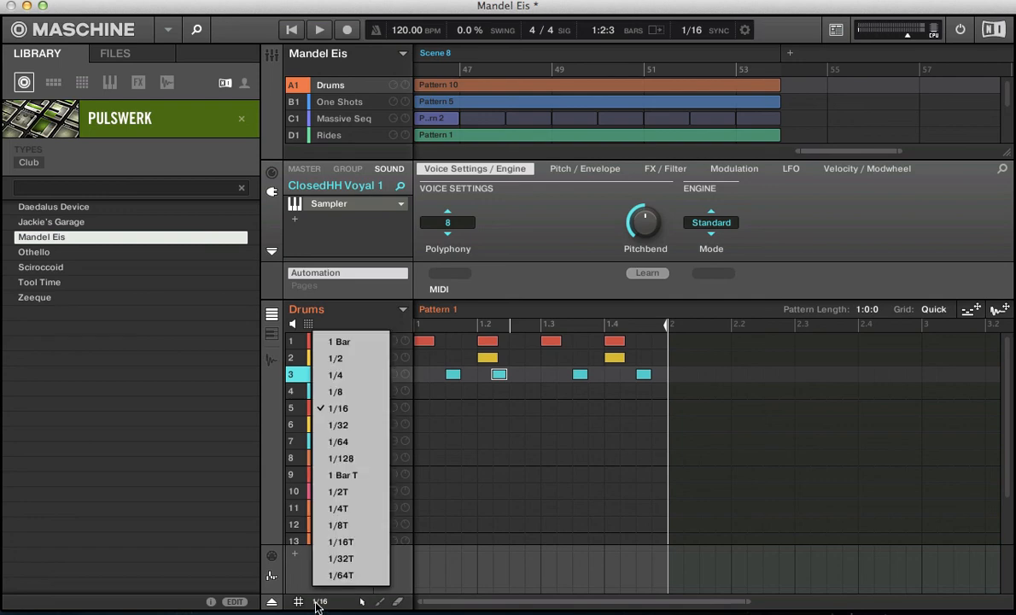
click(327, 377)
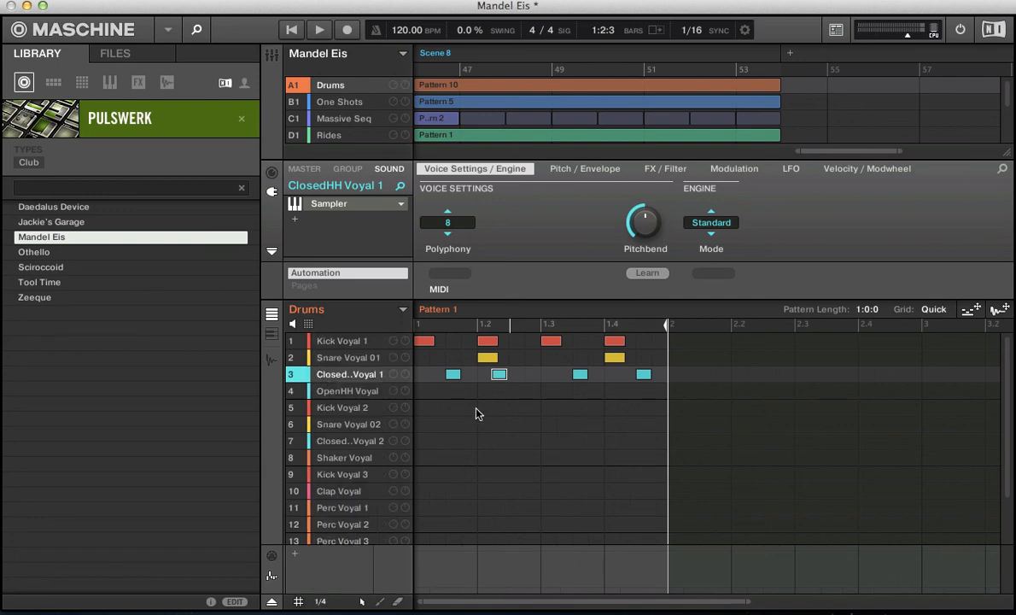
key(space)
key(Right)
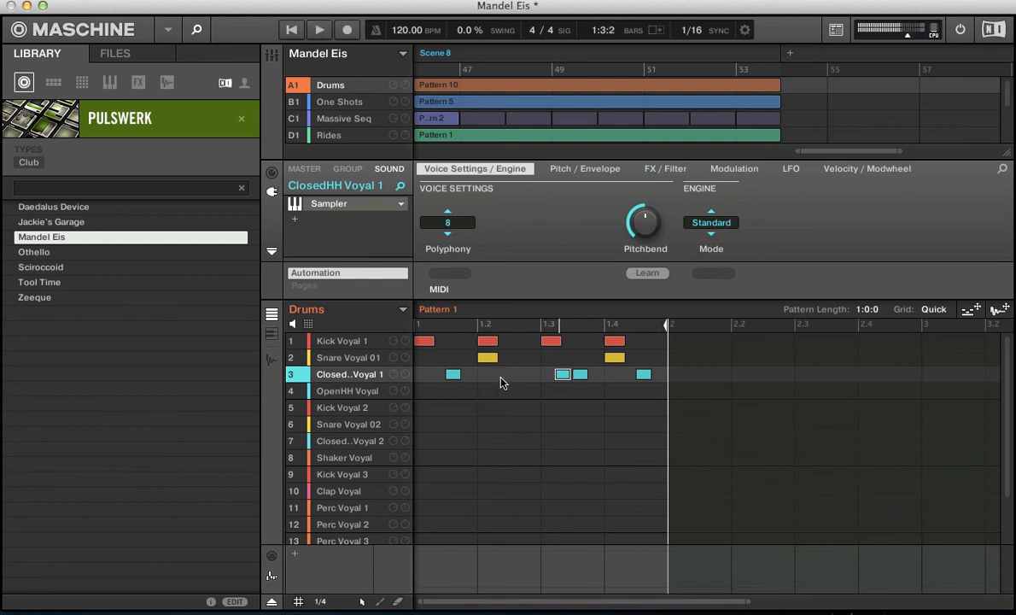
right_click(502, 381)
mouse_move(547, 514)
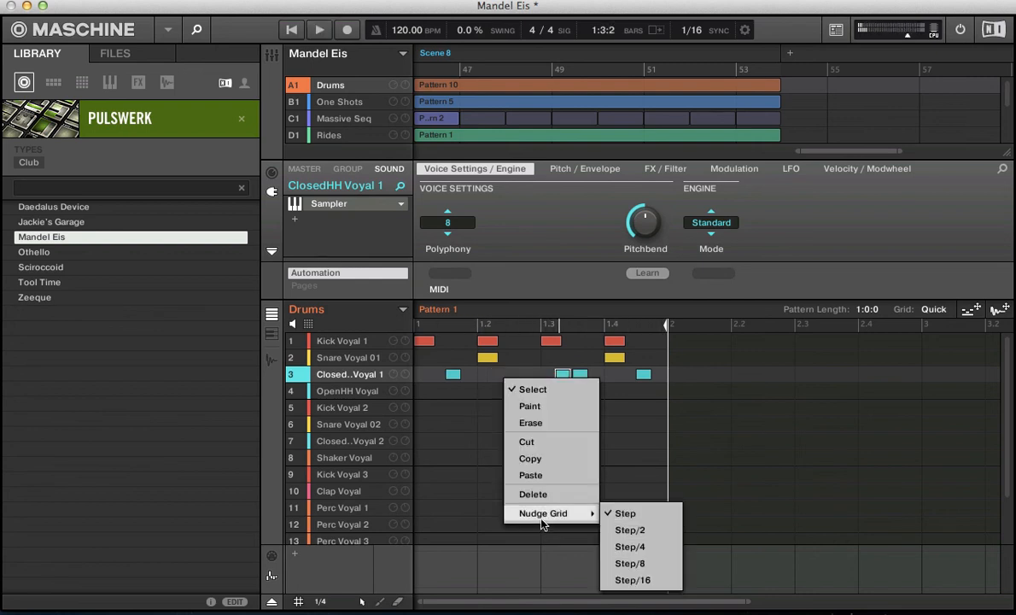
click(628, 514)
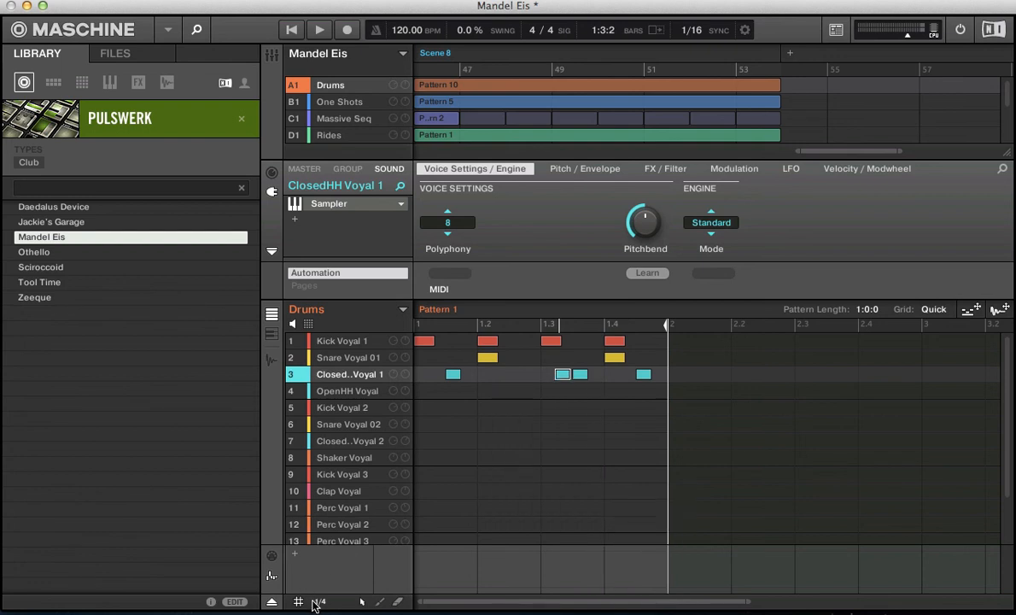
- Set the step grid to 1/16 and nudge the selected ClosedHH Voyal 1 note right in sixteenth steps to just past 1.4
click(320, 601)
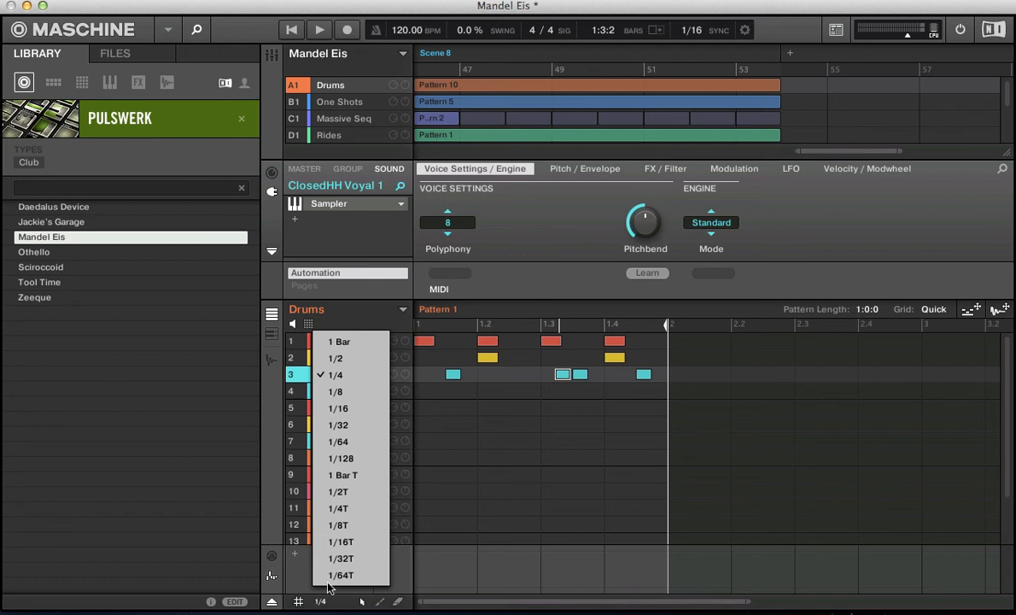
click(329, 414)
key(space)
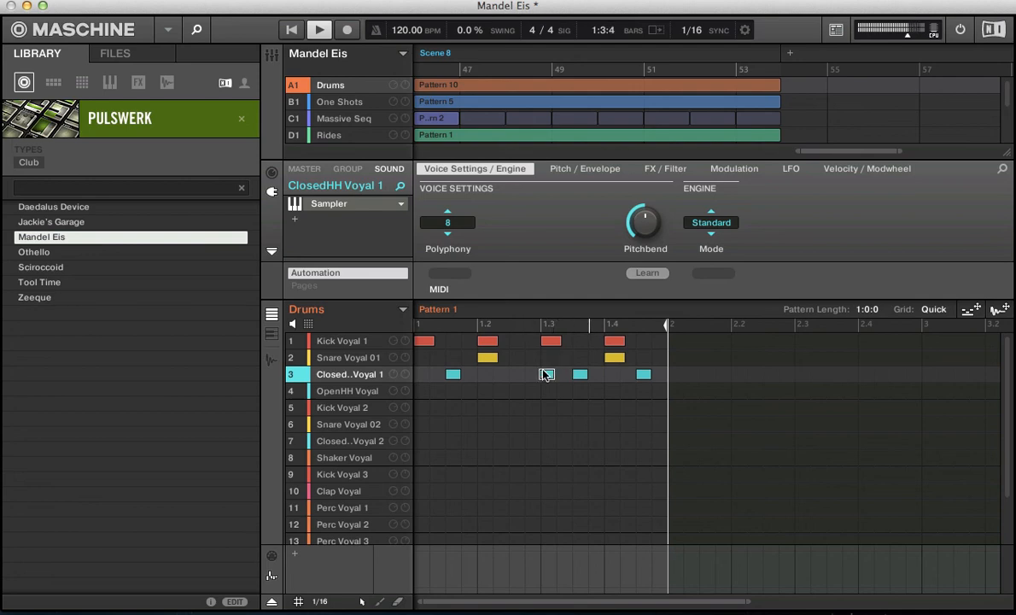
key(Right)
key(Right)
key(Right)
key(Right)
- Keep the step grid at 1/16 and nudge grid at Step, and move the displaced ClosedHH Voyal 1 note to beat 2's fourth sixteenth
click(323, 601)
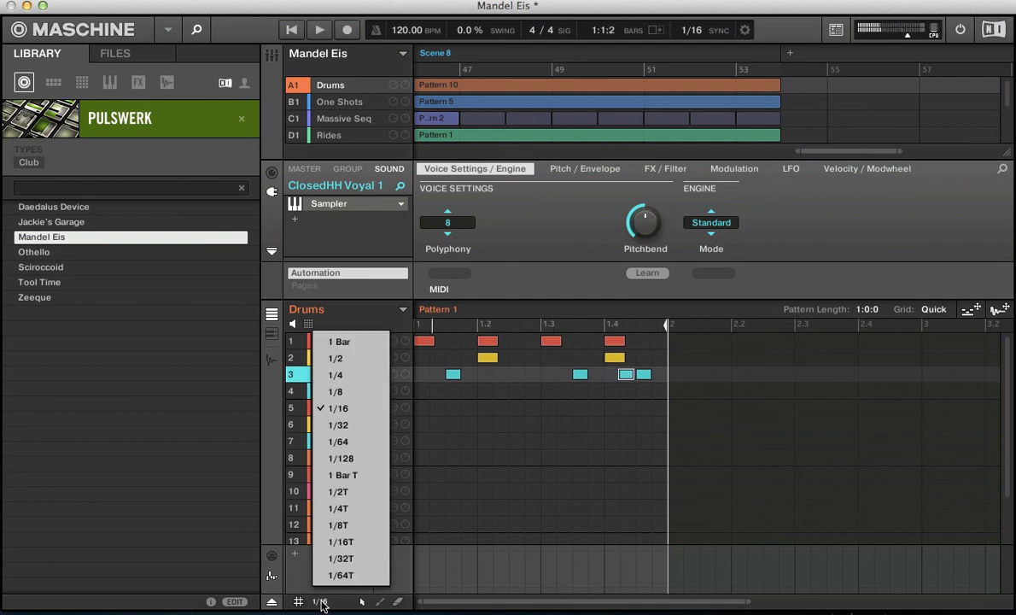
click(497, 386)
right_click(500, 384)
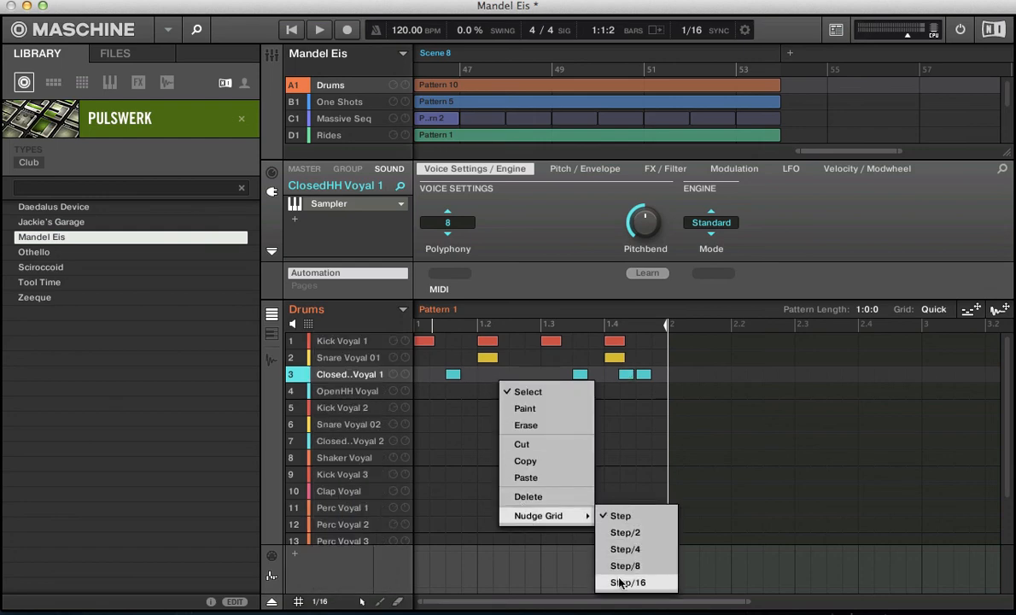
click(616, 514)
drag(626, 374, 527, 381)
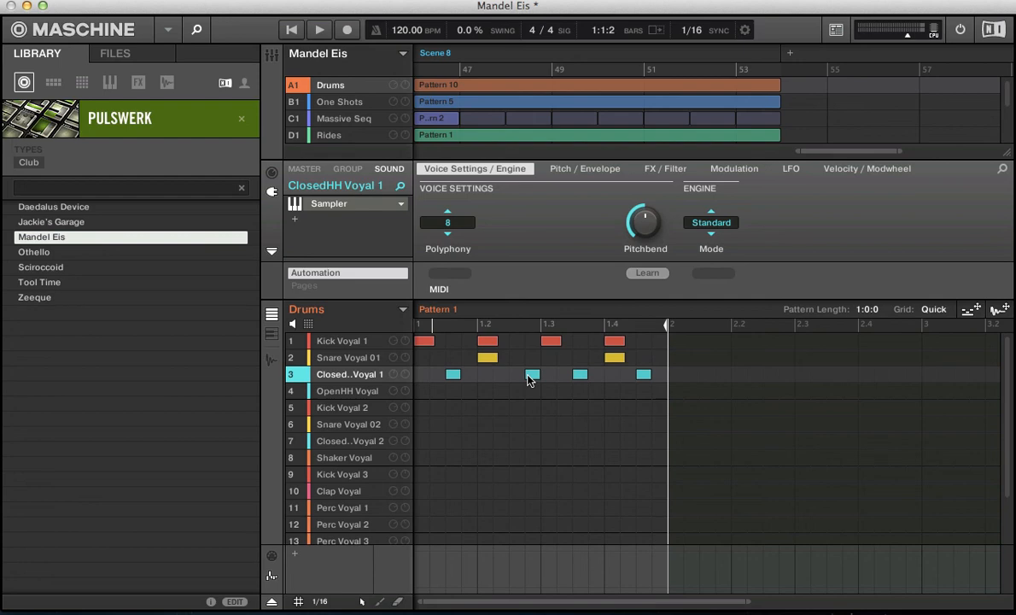
- With no notes selected, nudge the whole pattern right and back left in sixteenth steps during playback, and stop playback
key(space)
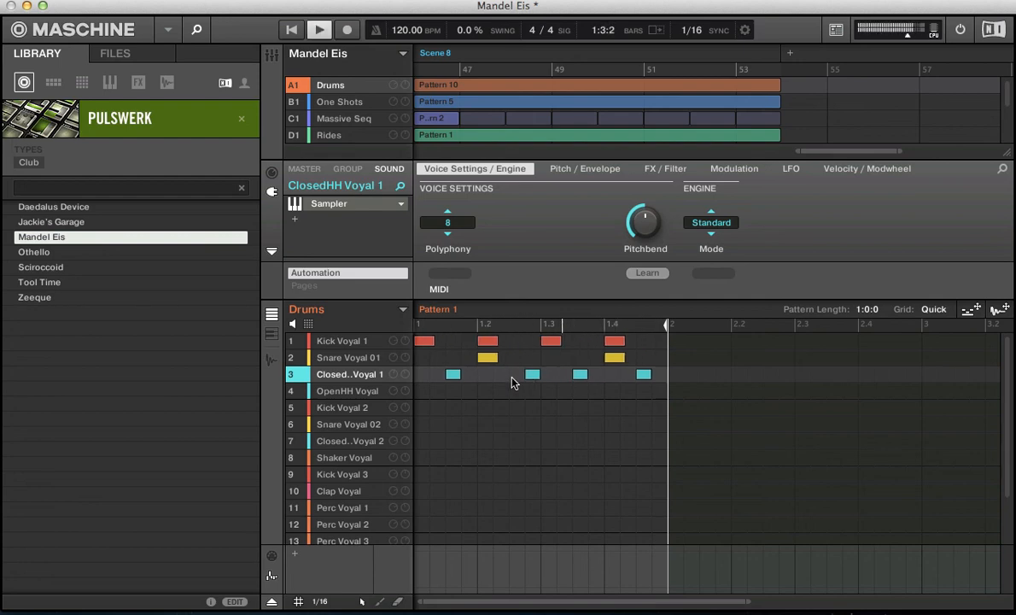
key(Right)
key(Right)
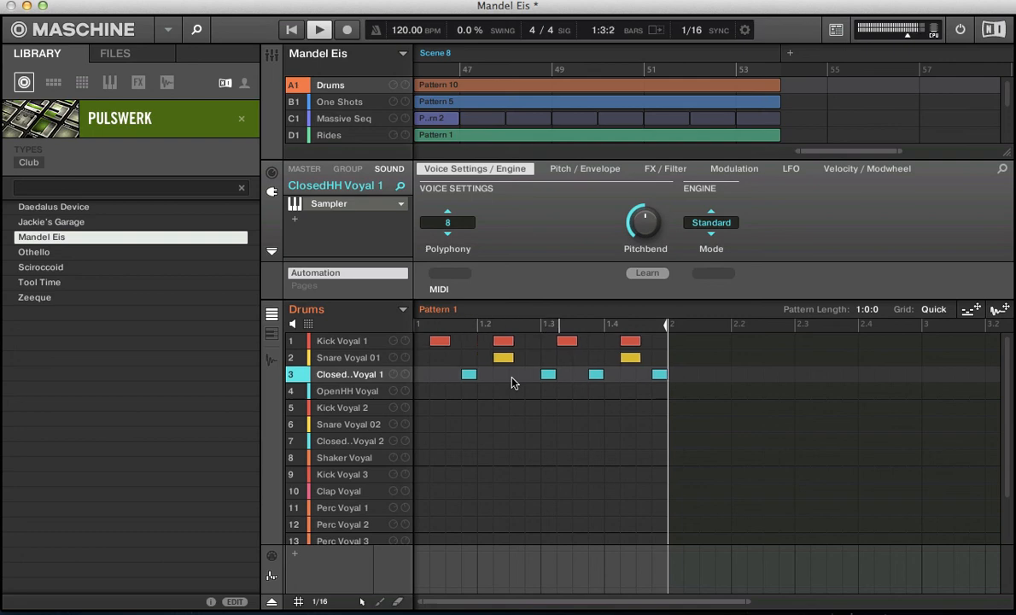
key(Left)
key(Left)
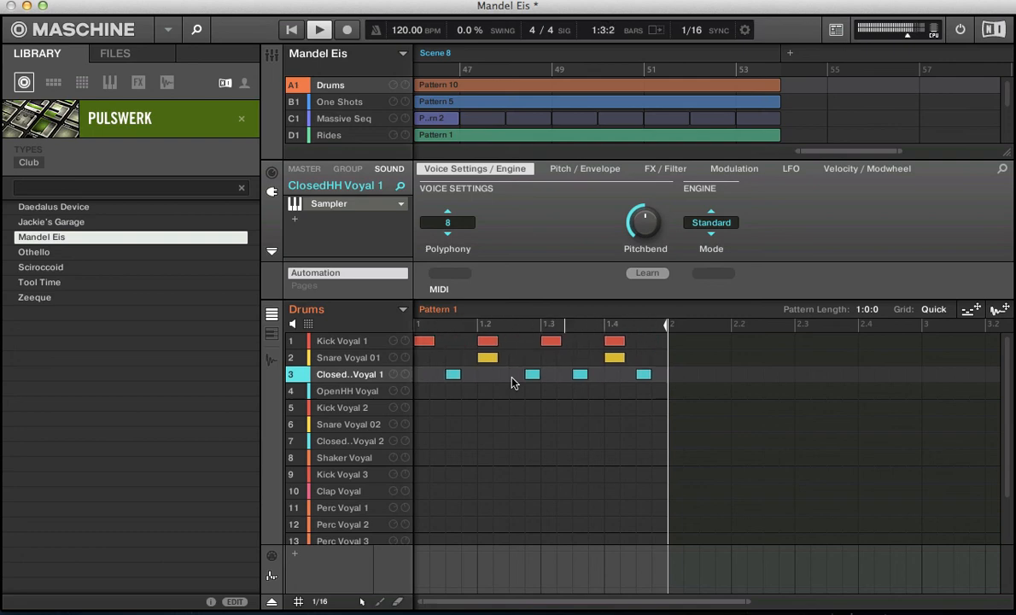
key(space)
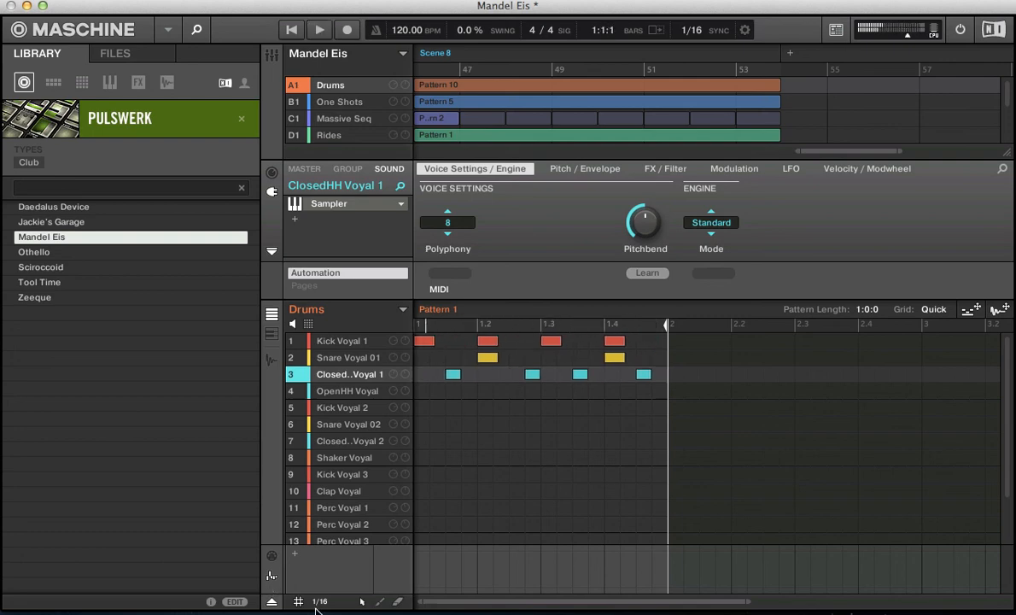
- Keep the step grid at 1/16 and nudge the first ClosedHH Voyal 1 note right and left, returning it to beat 1's third sixteenth
click(319, 601)
click(335, 408)
click(451, 376)
key(space)
key(Right)
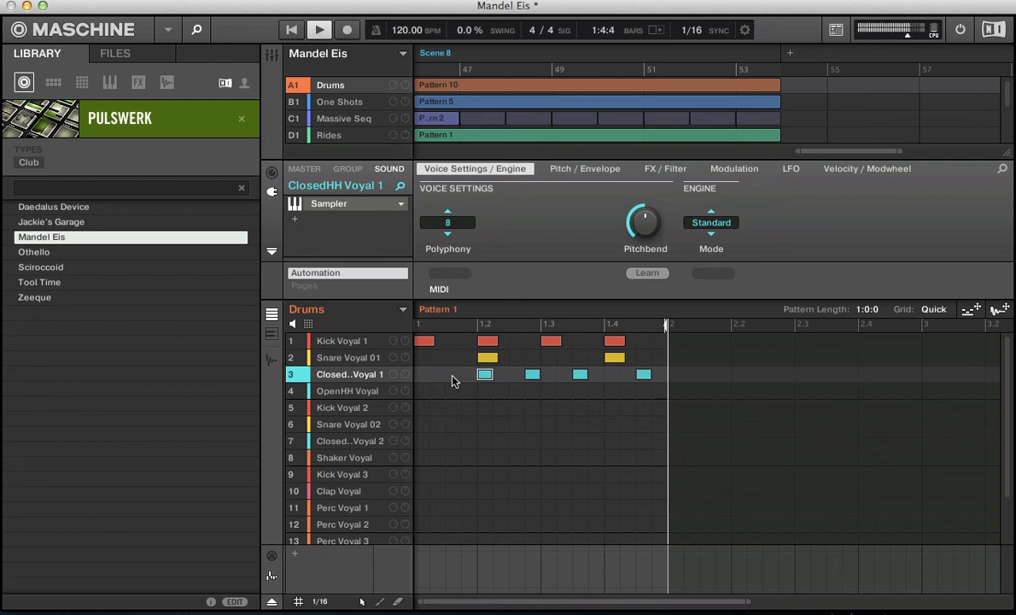
key(Left)
key(Left)
key(Left)
key(Right)
key(Right)
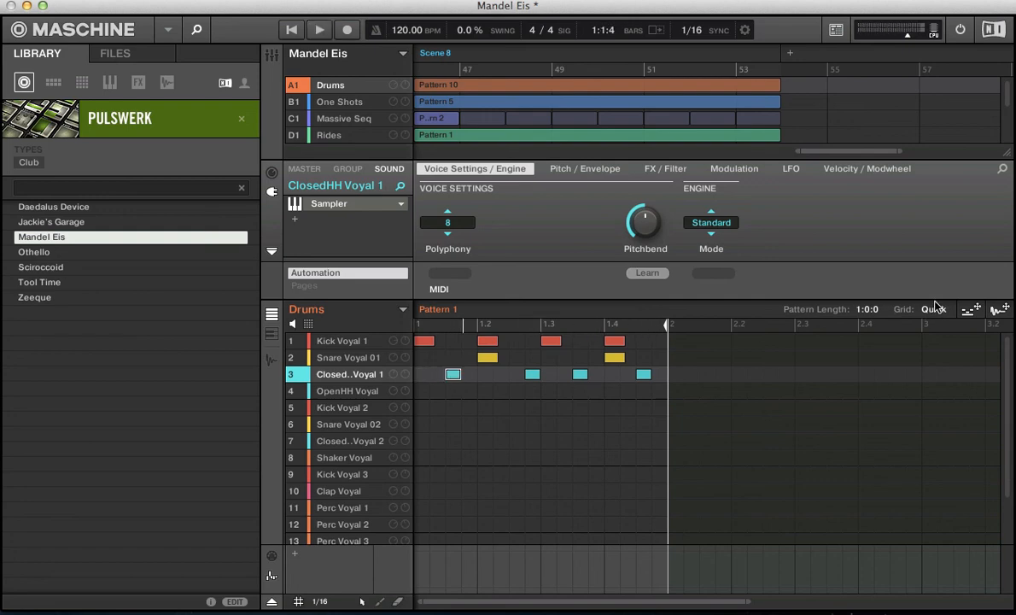
- Review the available options for the step grid, the pattern length grid and the sync interval without changing them
click(321, 601)
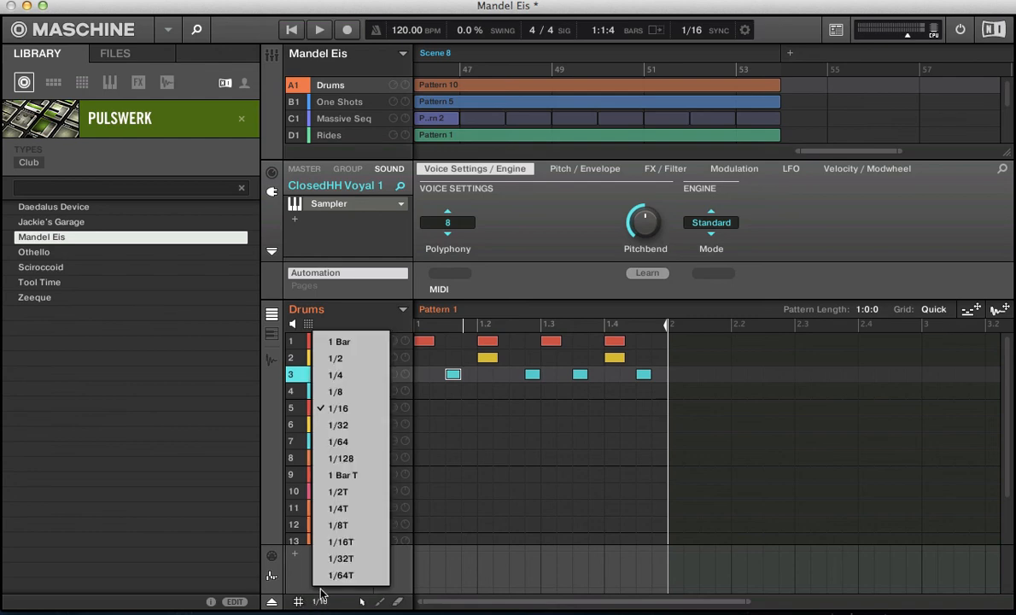
click(787, 295)
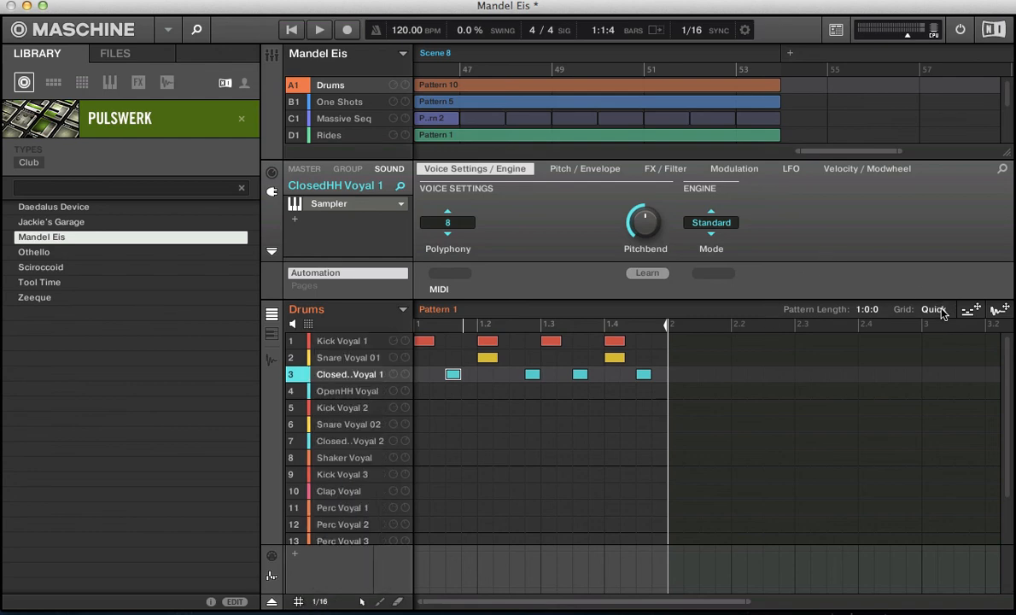
click(934, 309)
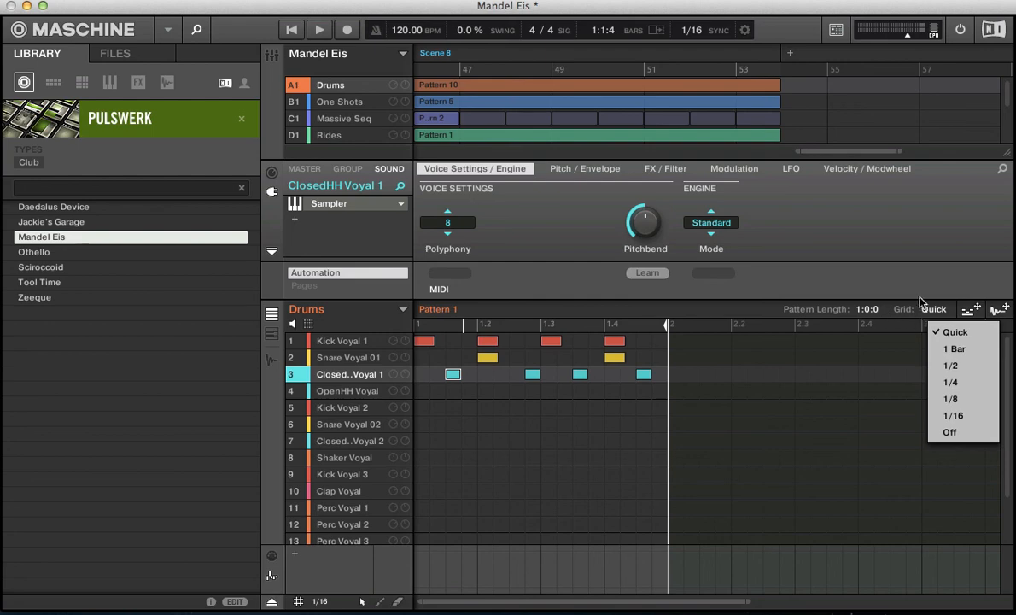
click(862, 289)
click(690, 30)
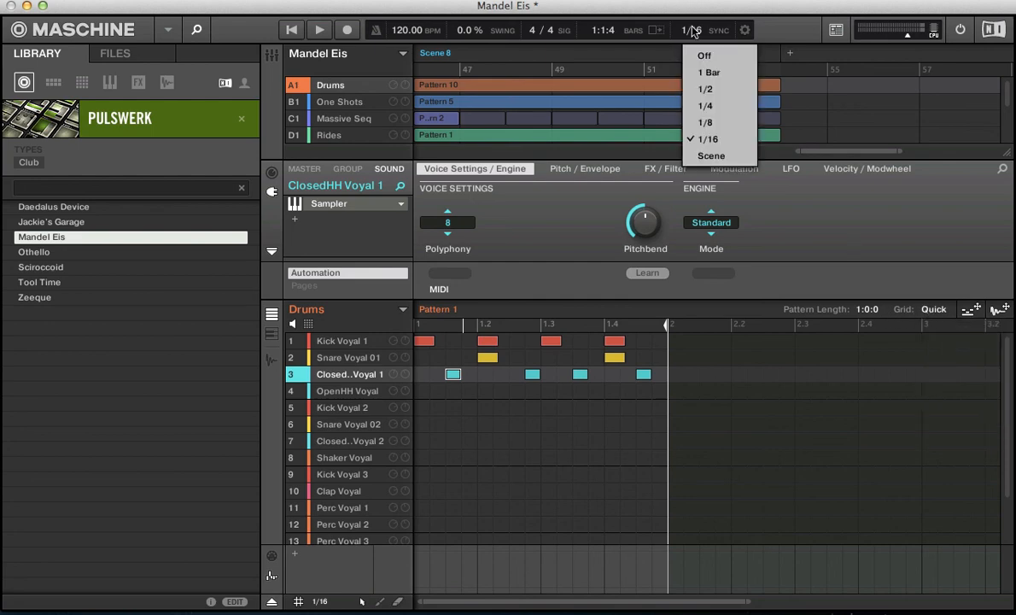
click(690, 30)
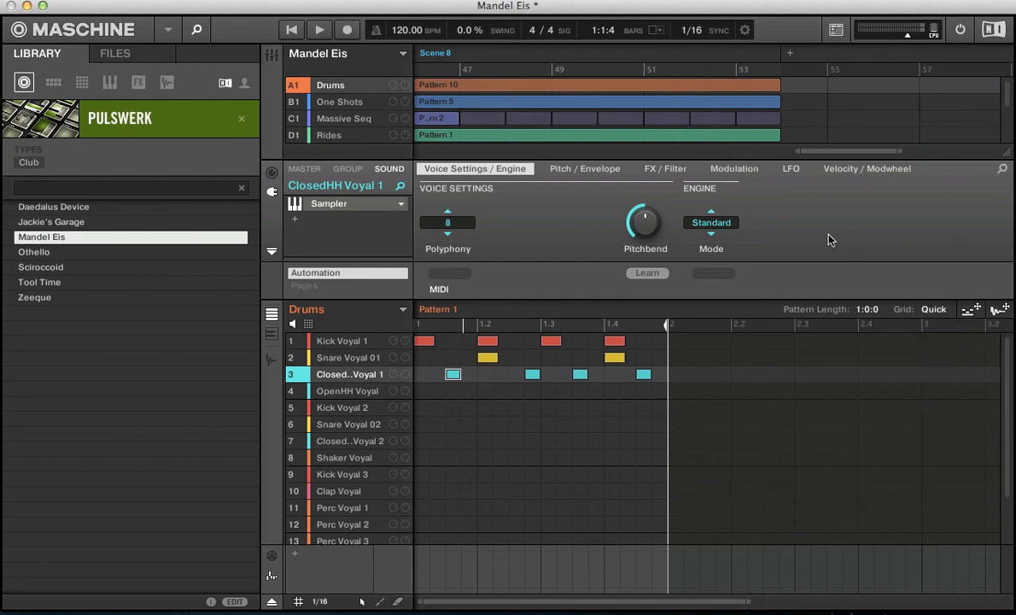